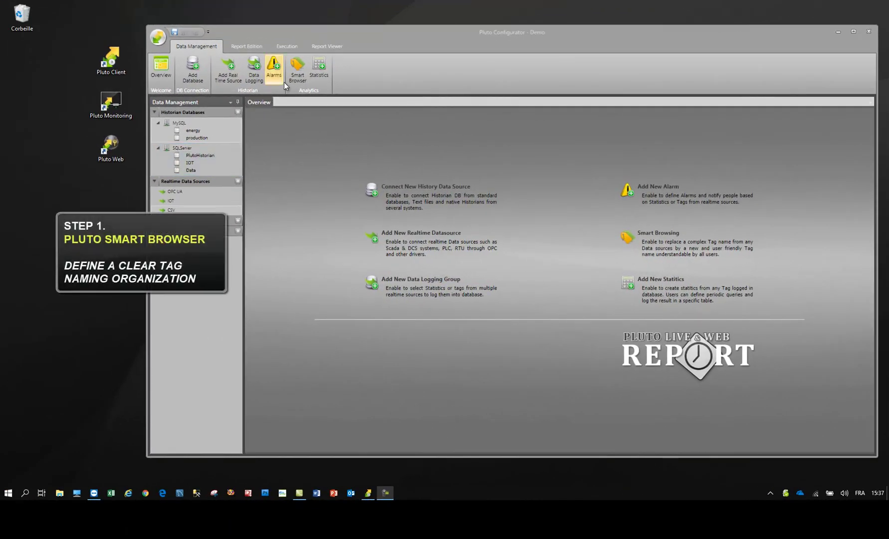
Step: Open the Smart Browser configuration and expand the MySQL energy table's tags
left_click(295, 76)
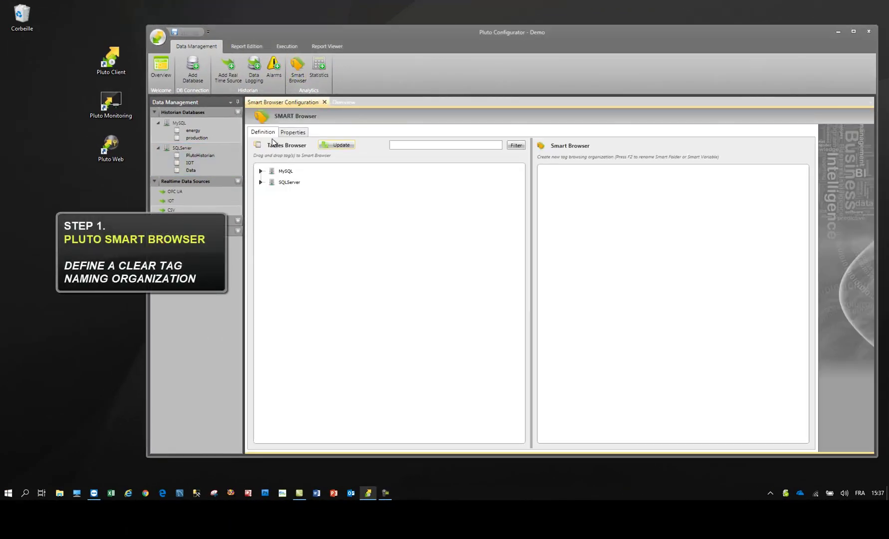
left_click(261, 170)
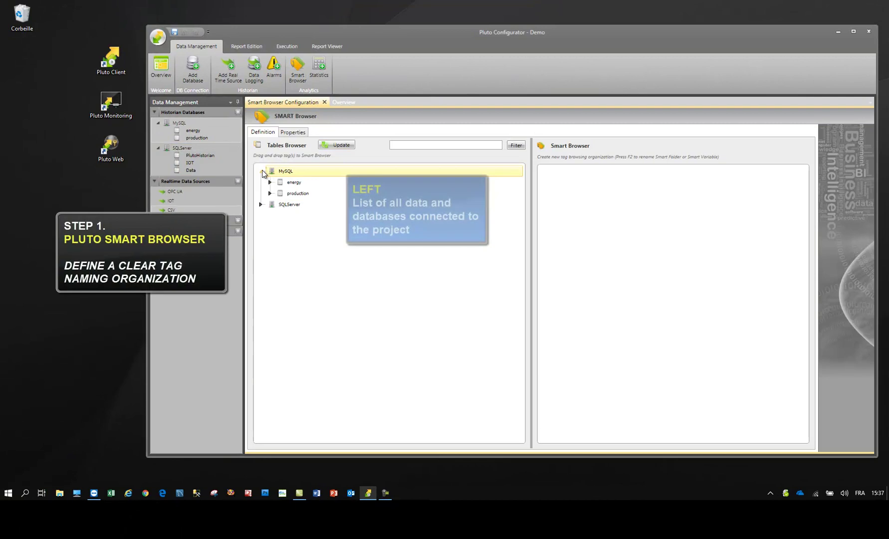
left_click(260, 204)
left_click(269, 215)
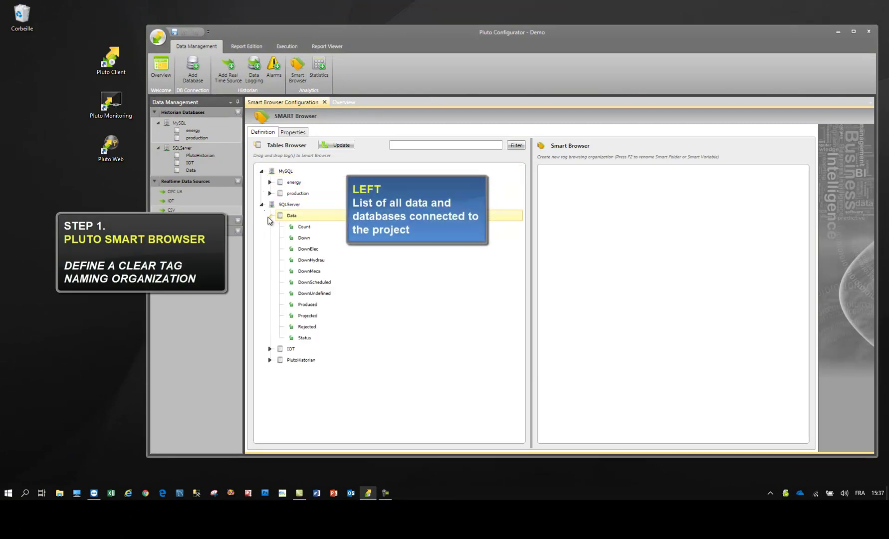
left_click(269, 183)
left_click(270, 183)
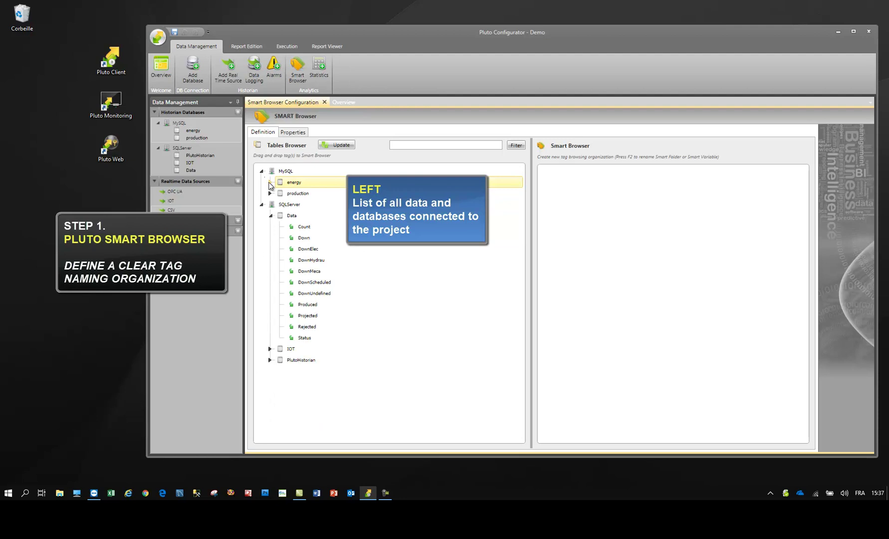
left_click(269, 359)
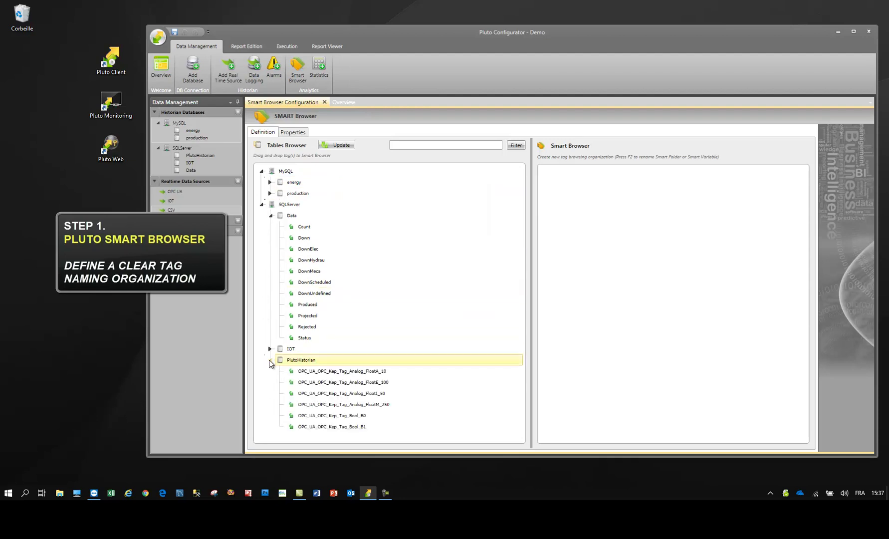
left_click(270, 360)
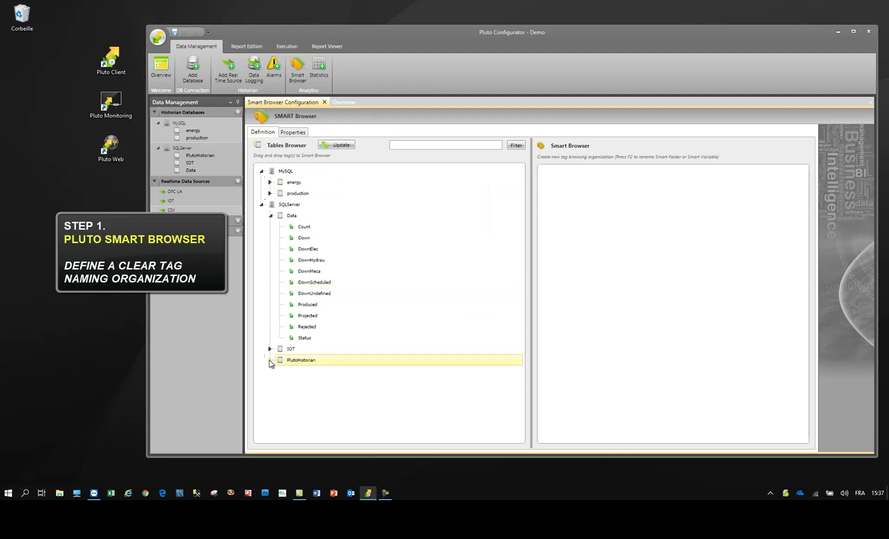
left_click(270, 182)
Step: Drag Elec_MeterA, Elec_MeterB, PumpA and TempA from the energy table into the Smart Browser
left_click(317, 329)
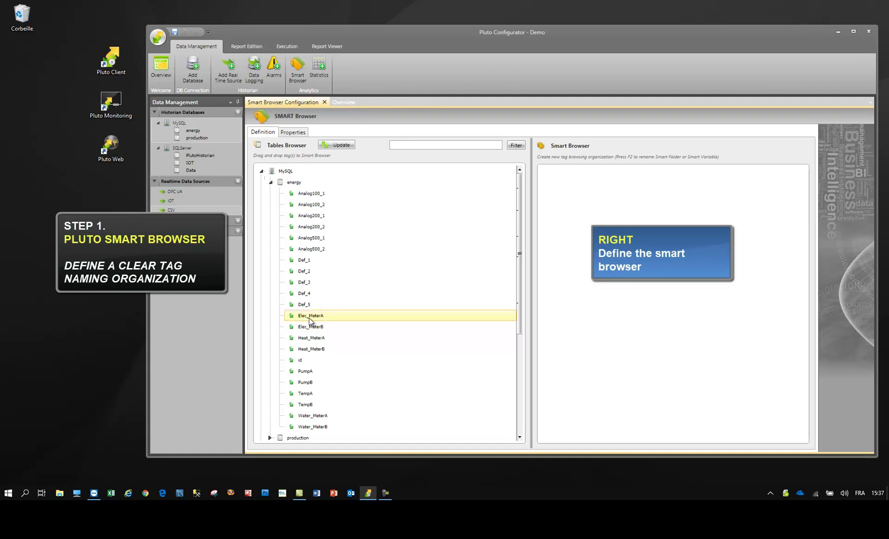
left_click(310, 317, "ctrl")
left_click(305, 370, "ctrl")
left_click(307, 393, "ctrl")
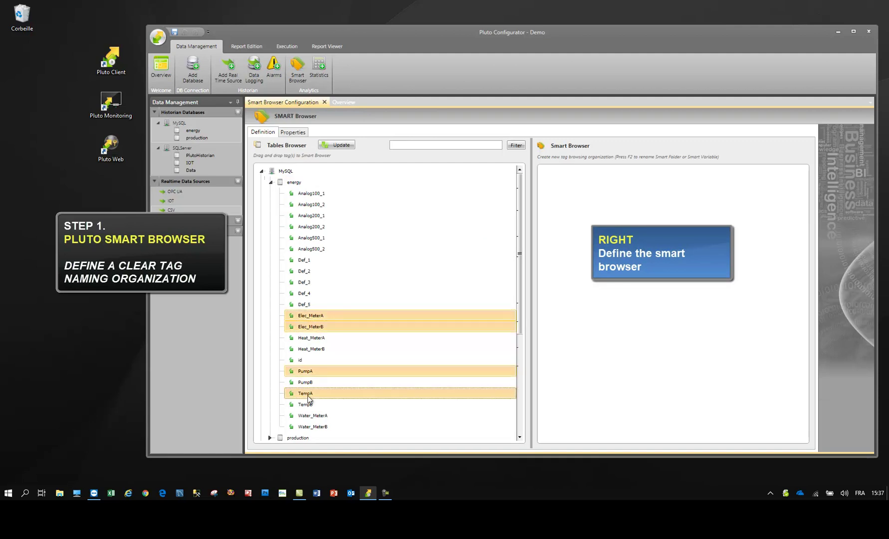
left_click_drag(308, 397, 631, 361)
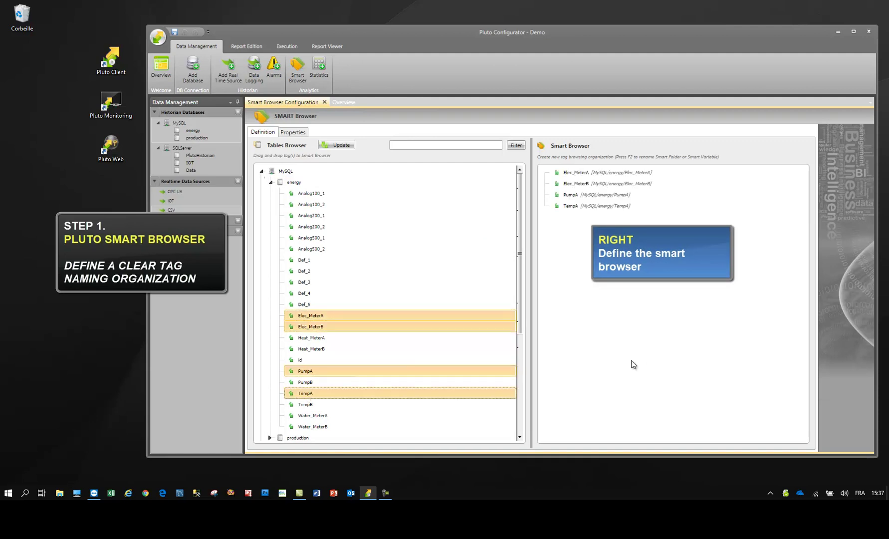
Step: Rename Elec_MeterA to Elec_Meter Light and Elec_MeterB to Elec_Meter Hvac
left_click(582, 173)
key("F2")
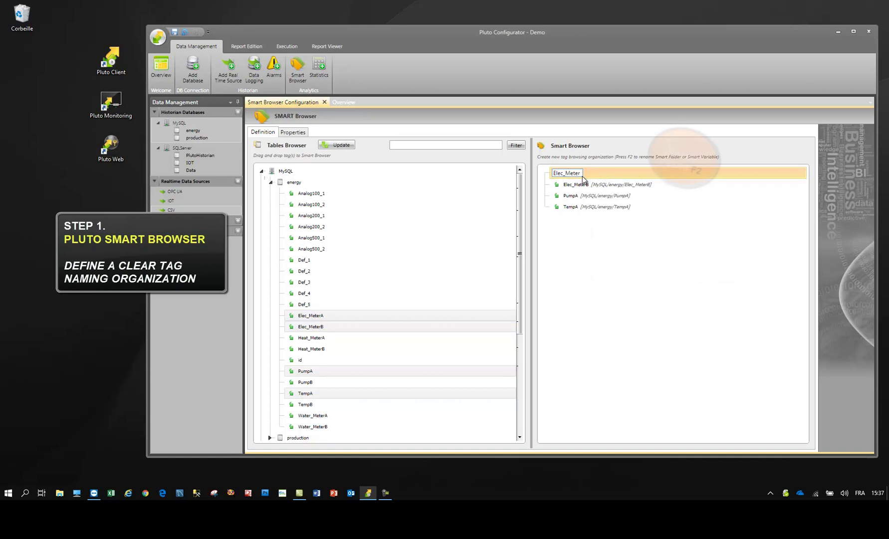
key("BackSpace")
type("Light")
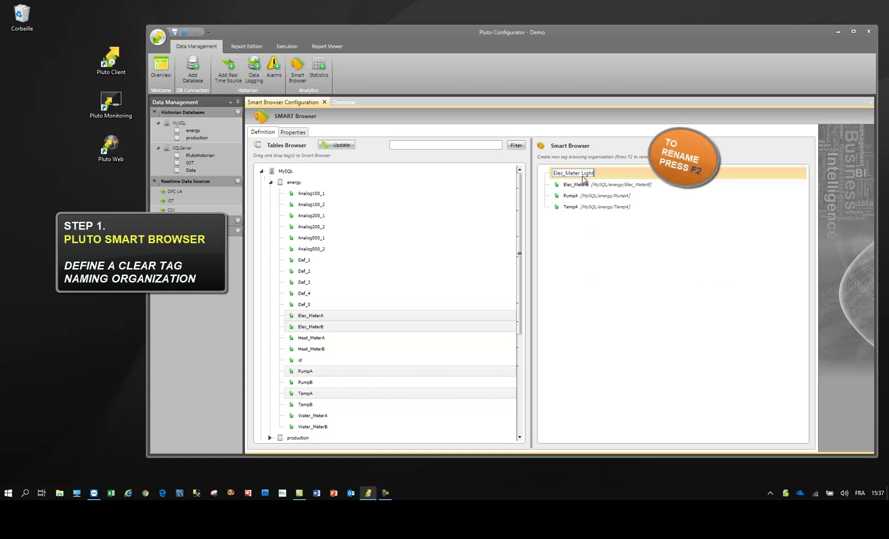
left_click(613, 183)
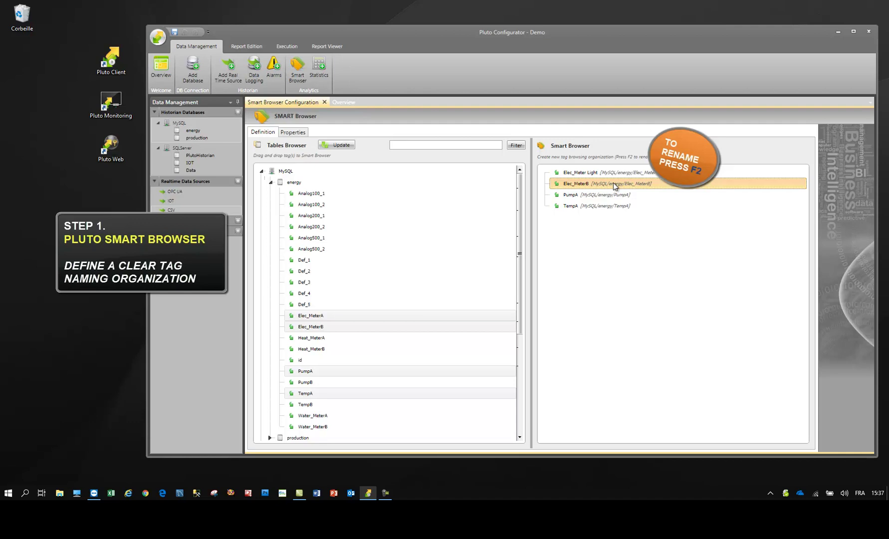
key("F2")
key("BackSpace")
type("Hvac")
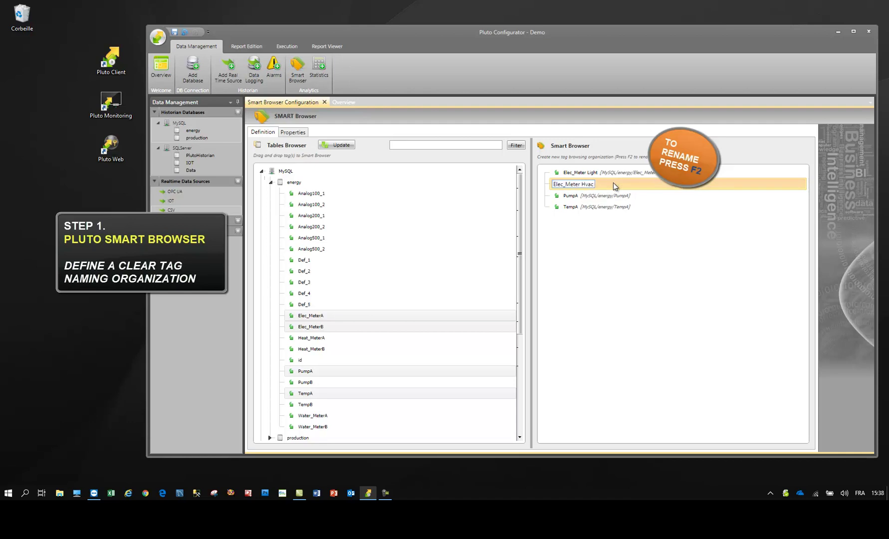
Step: Rename PumpA to Pump 1 and TempA to Out Temperature
left_click(611, 194)
key("F2")
key("BackSpace")
type("1")
left_click(570, 206)
key("F2")
key("ctrl+a")
type("Out Temper")
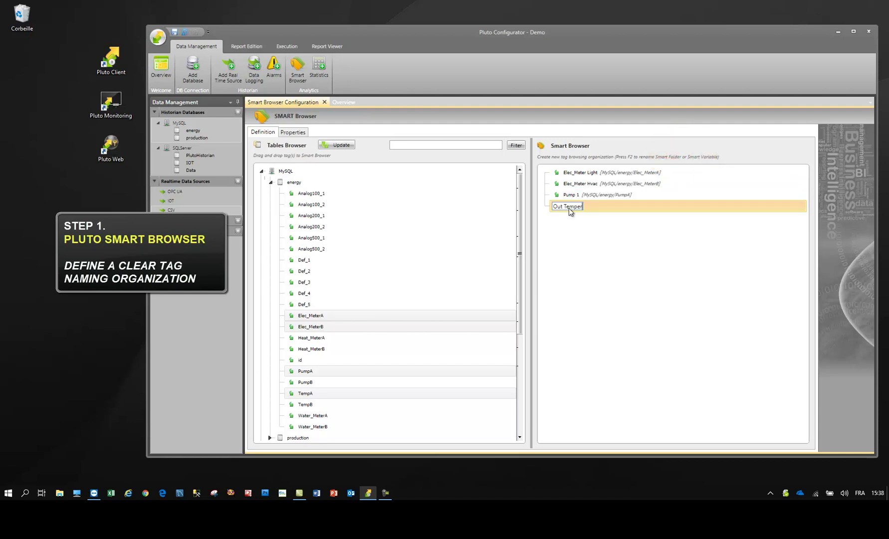
left_click(575, 195)
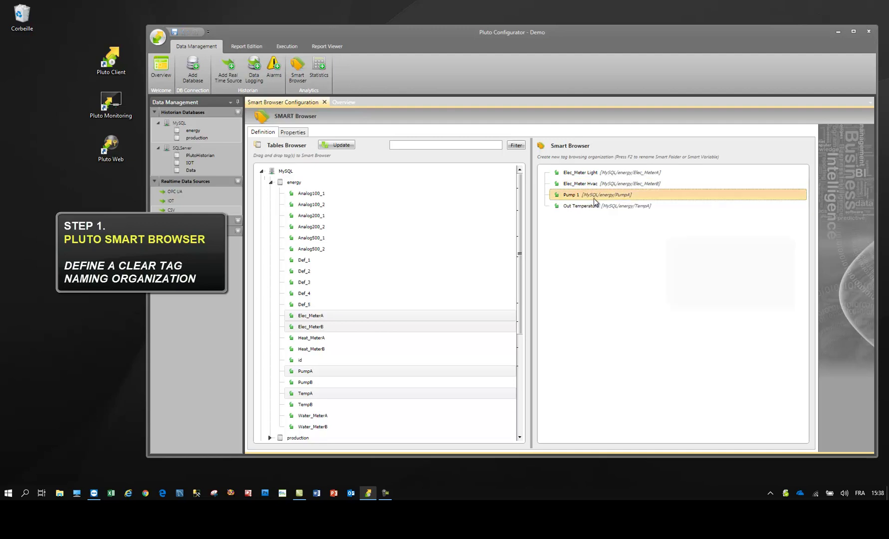
Step: Add the production table's Ana100_1 and Ana250_1 tags to the Smart Browser
left_click(271, 182)
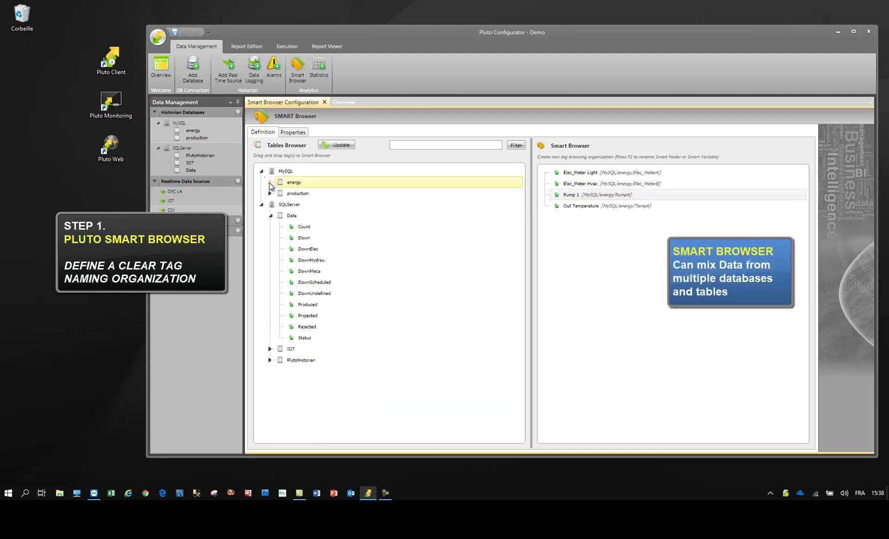
left_click(270, 193)
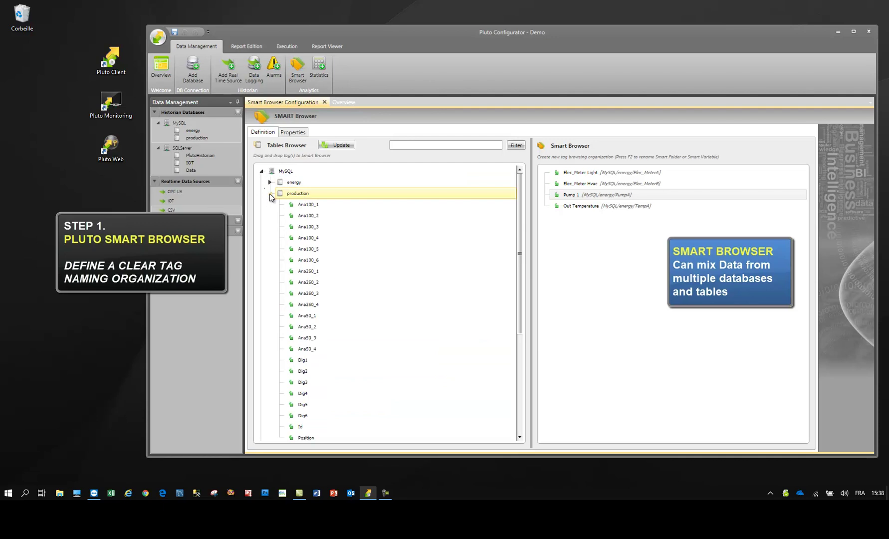
left_click(309, 205)
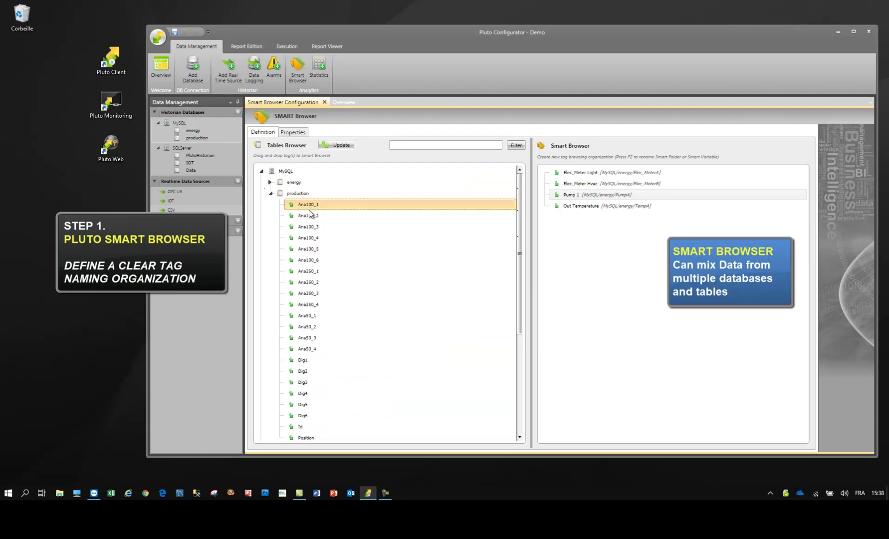
left_click(310, 271, "ctrl")
left_click_drag(563, 287, 628, 290)
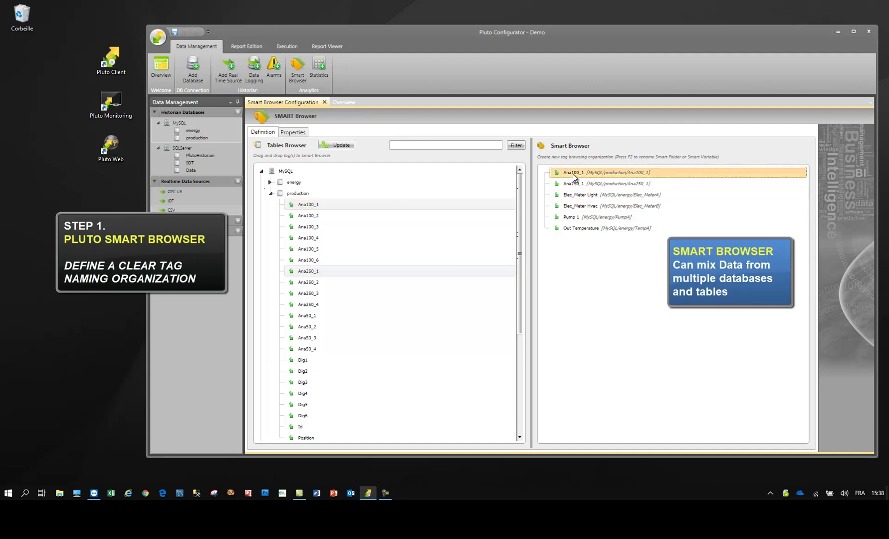
Step: Rename Ana100_1 to Hot Water Tank and Ana250_1 to Oil Tank
key("F2")
type("Hot Water Tank")
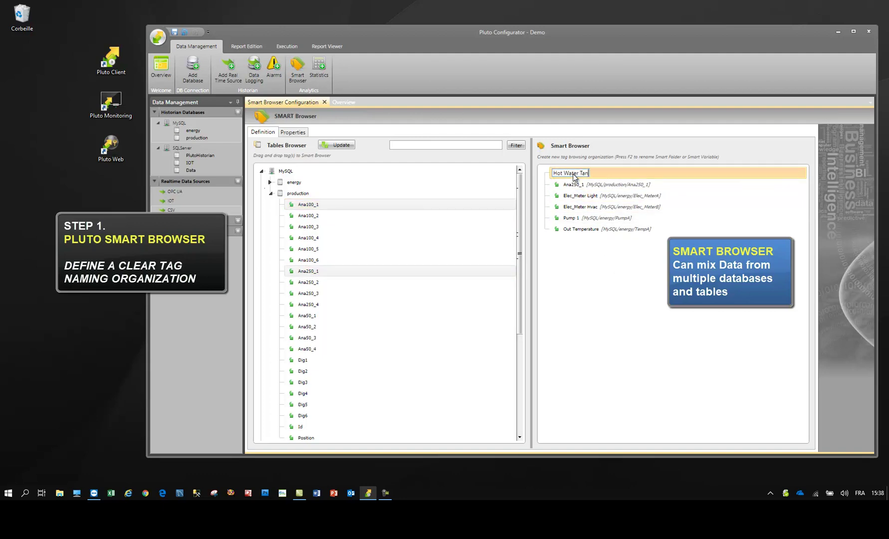
left_click(573, 186)
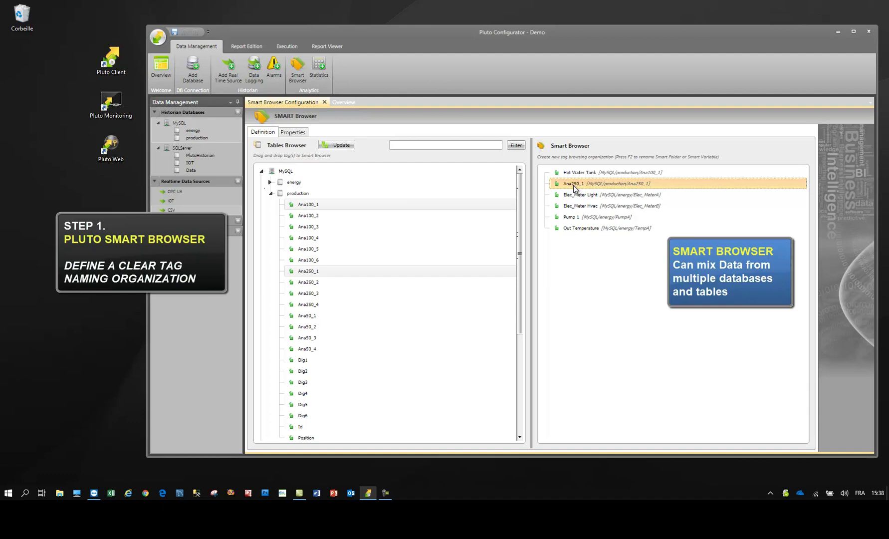
key("F2")
type("Oil Tank")
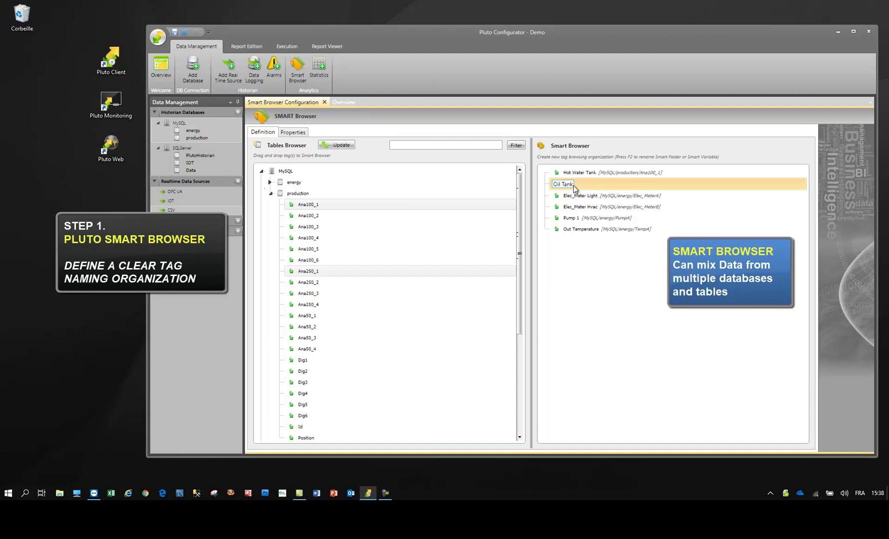
left_click(575, 195)
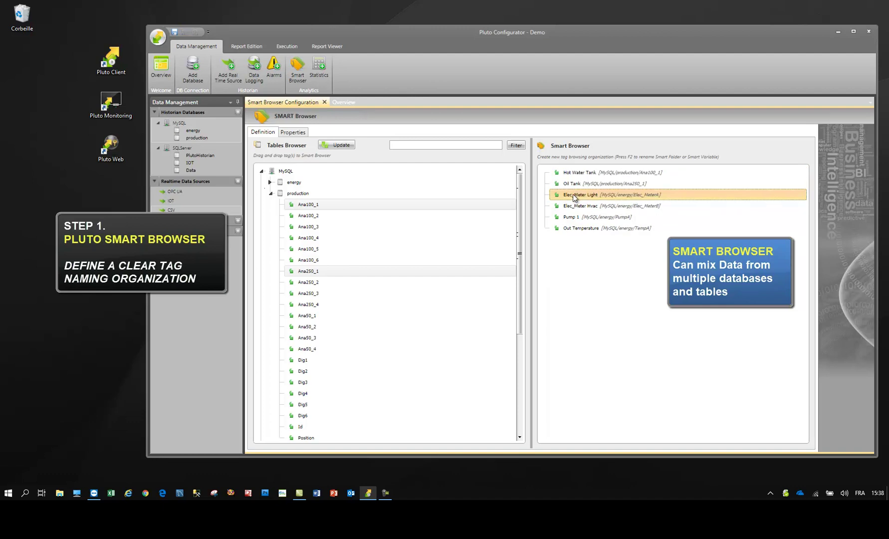
Step: Add PlutoHistorian's OPC_UA_OPC_Kep_Tag_Analog_FloatA_10 tag to the Smart Browser
left_click(269, 193)
left_click(270, 215)
left_click(270, 237)
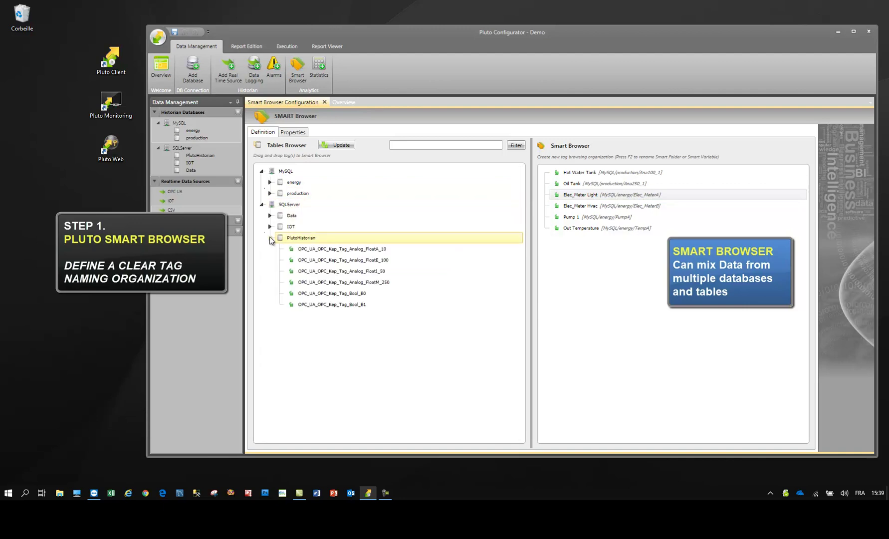
left_click(317, 250)
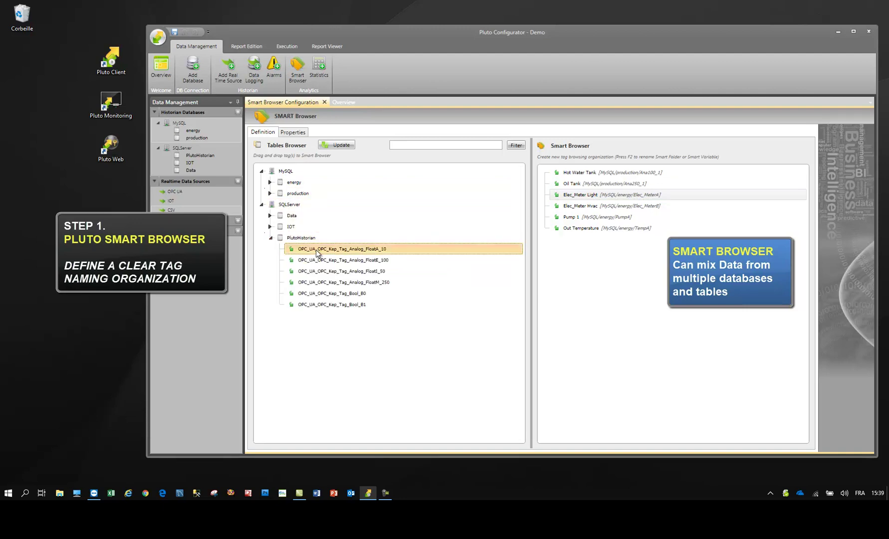
left_click_drag(316, 251, 599, 277)
Step: Rename the FloatA_10 entry to Pressure
left_click(585, 222)
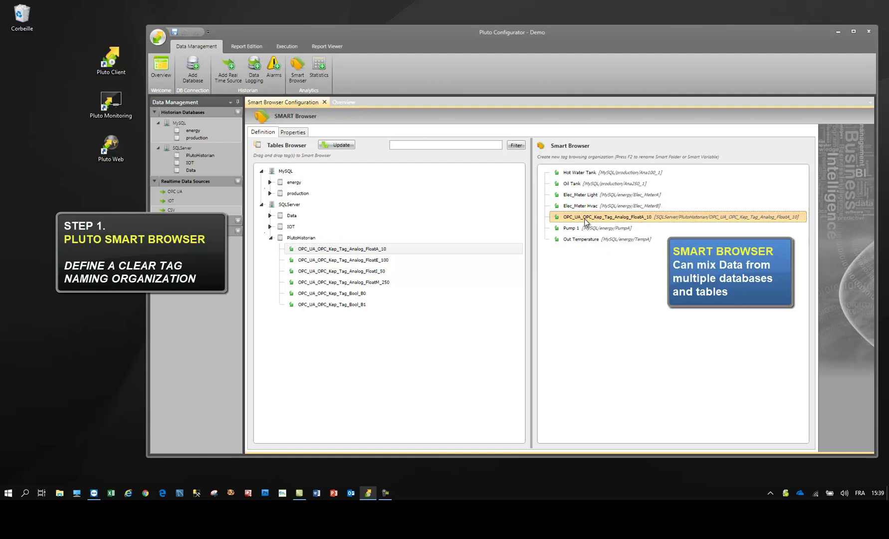
key("F2")
type("Pressure")
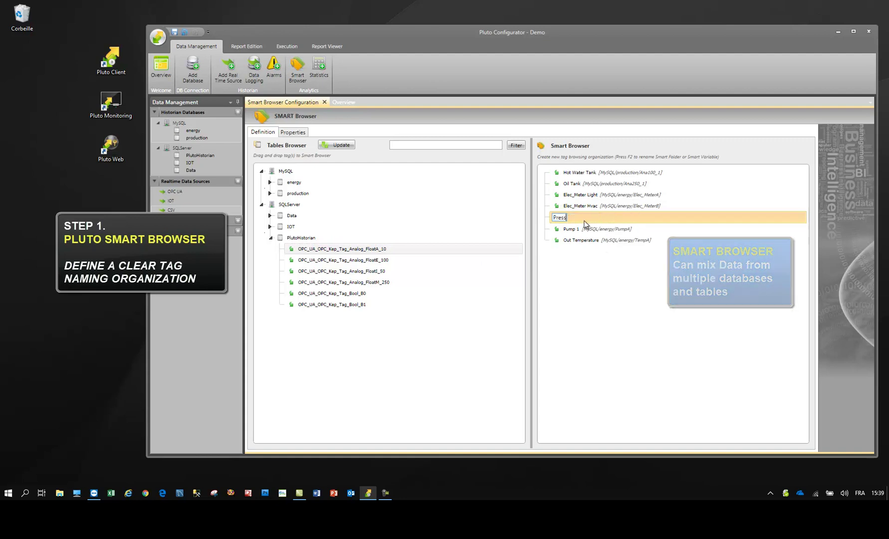
left_click(586, 205)
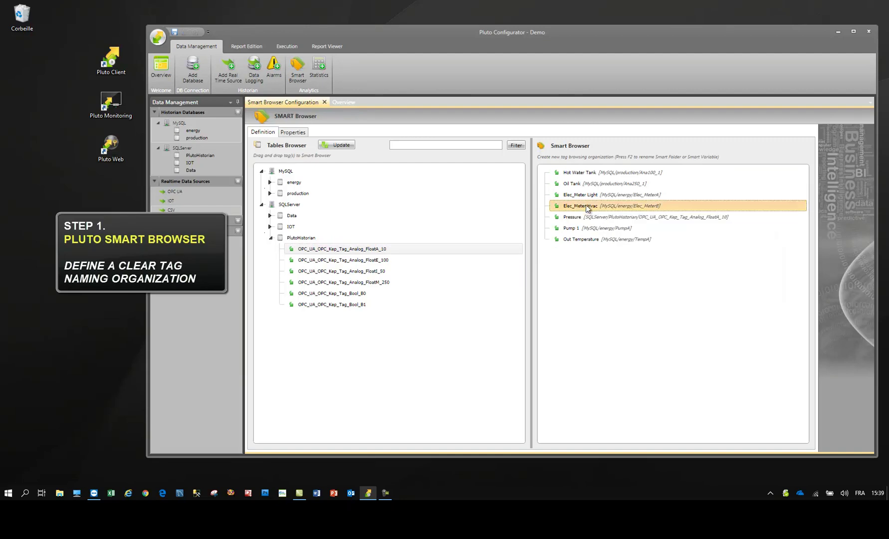
Step: Add a new smart folder and name it Building 1
right_click(566, 280)
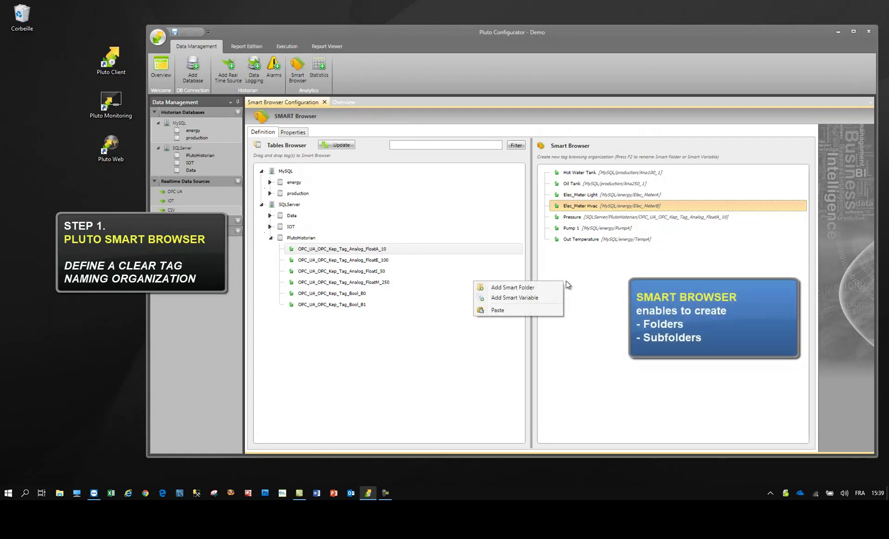
left_click(532, 288)
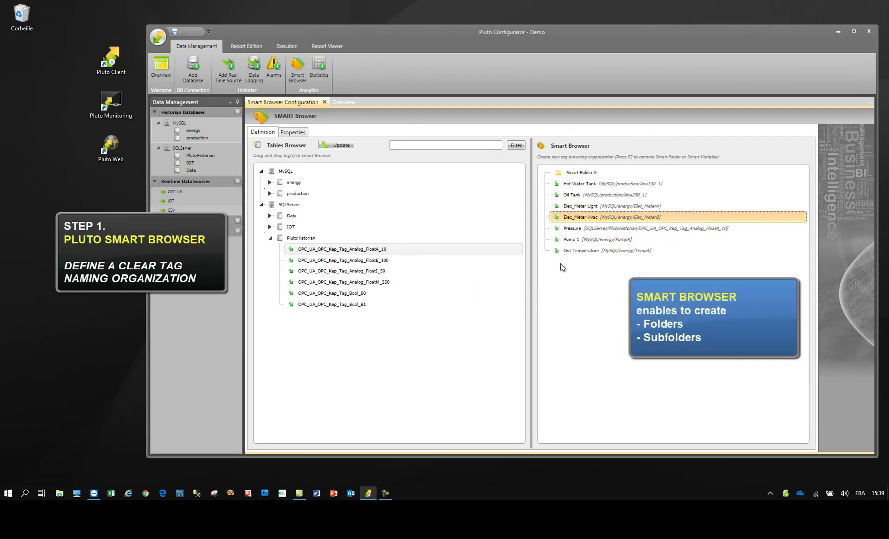
left_click(580, 174)
key("F2")
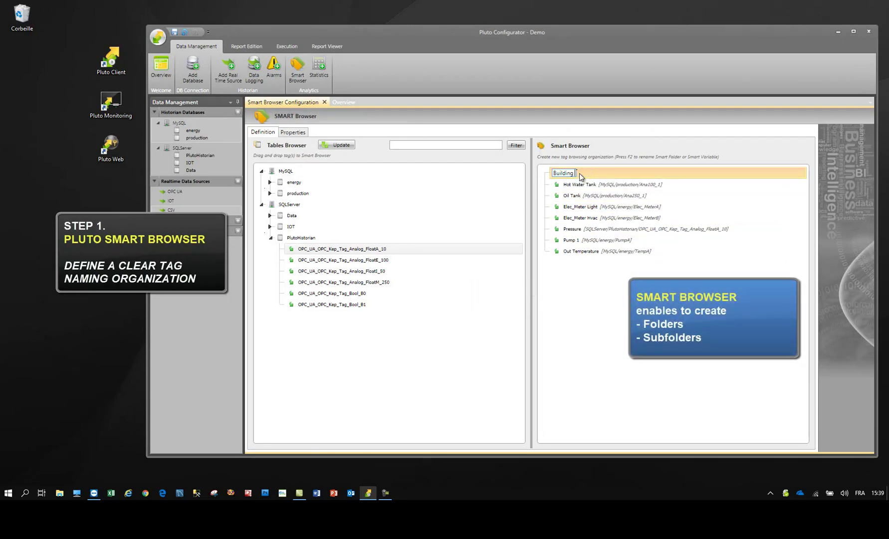
left_click(572, 184)
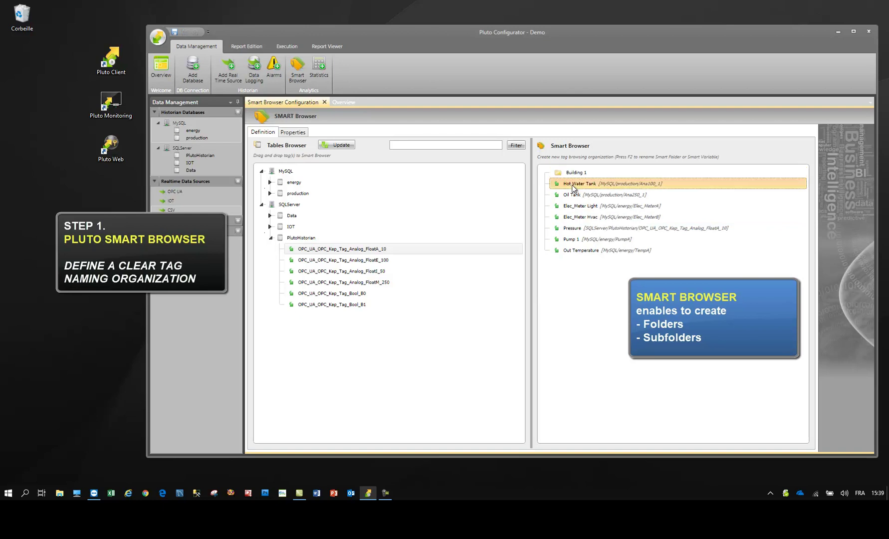
Step: Move all the named tags into the Building 1 folder
left_click(567, 250, "shift")
left_click_drag(570, 240, 578, 178)
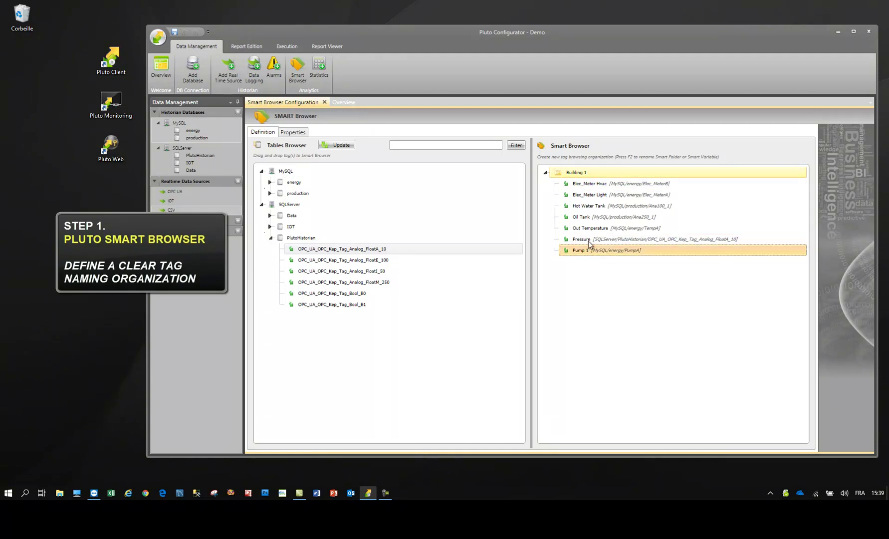
left_click(586, 217)
left_click(581, 195)
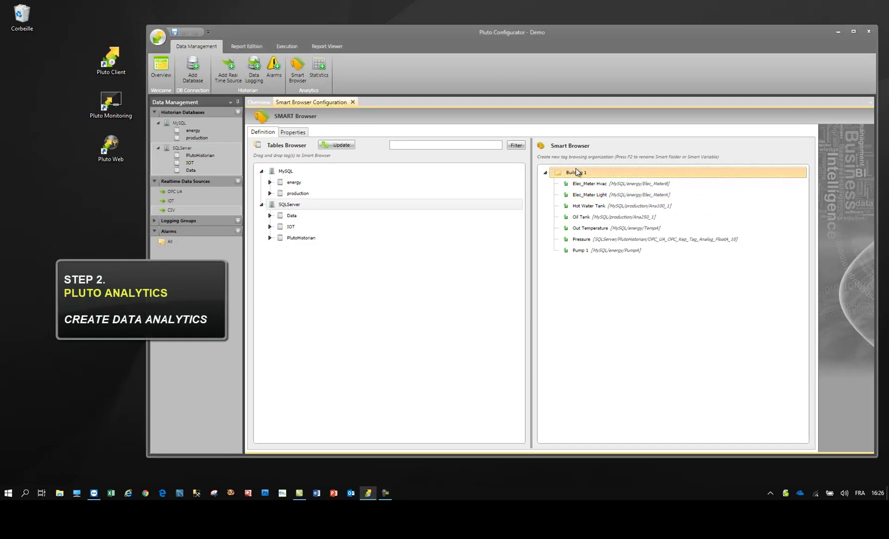
Step: Create smart variables 'Total Elec Cons (Kwh)' and 'Wh/m²' under Building 1
right_click(577, 173)
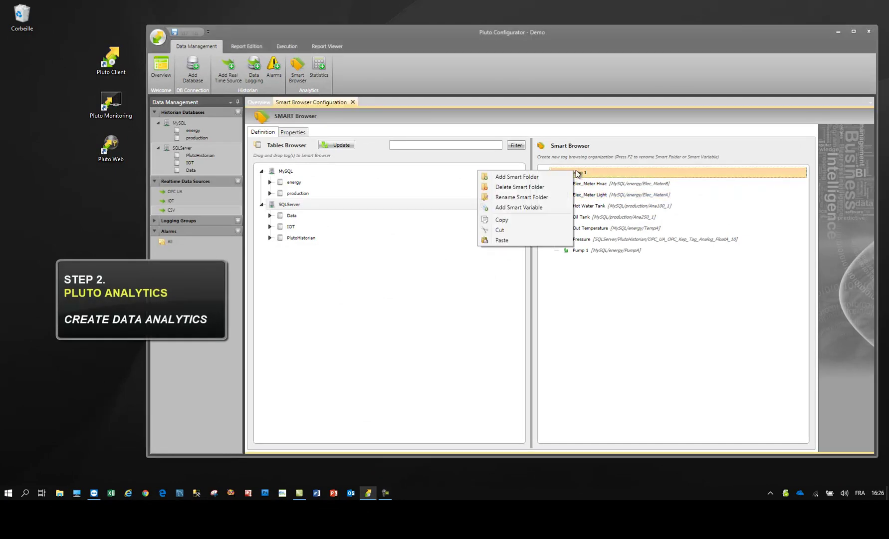
left_click(552, 206)
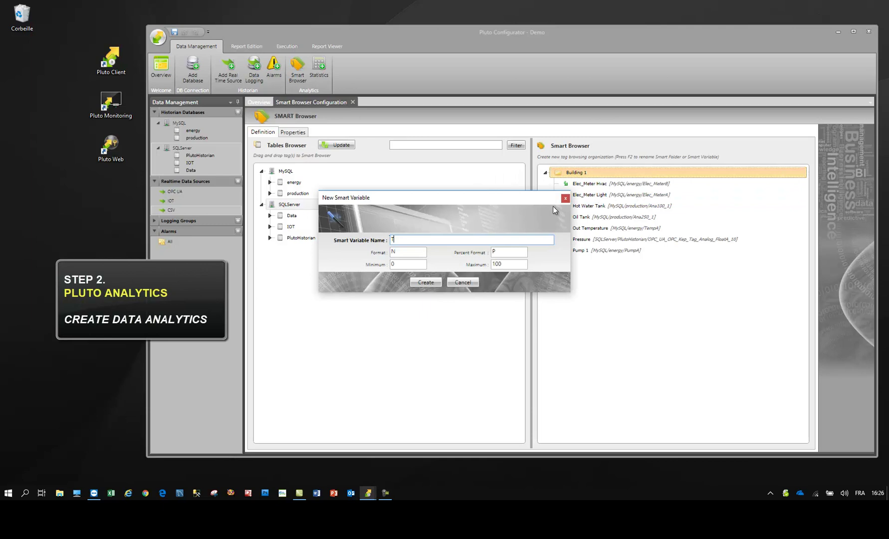
type("Total Elec Cons (Kwh)")
key("Return")
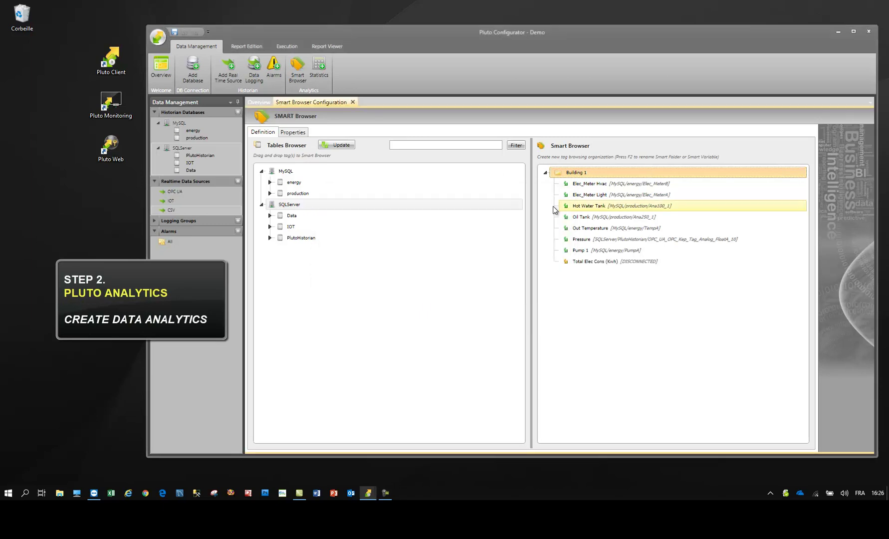
left_click(553, 206)
type("Wh/m²")
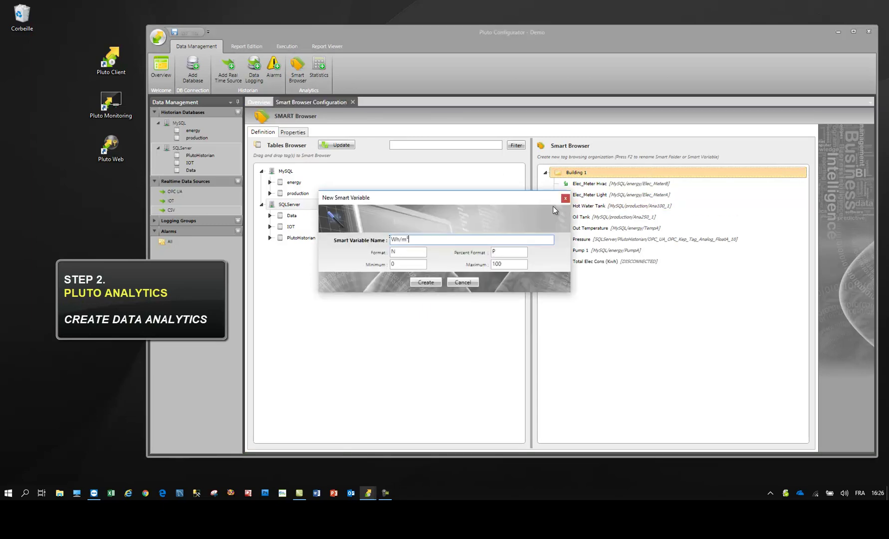
key("Return")
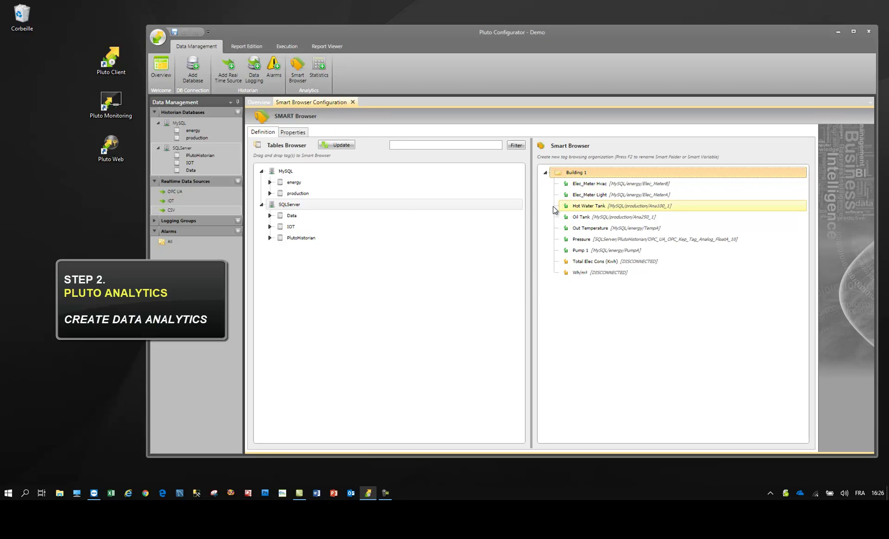
left_click(586, 262)
left_click(585, 274)
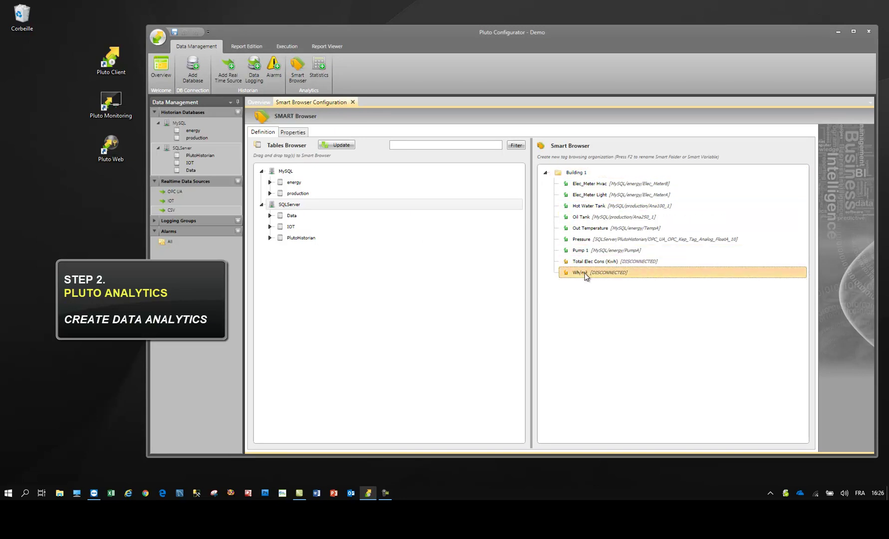
Step: Add a SQLServer data table named Analytics with Local timestamps, then go to Statistics
double_click(188, 148)
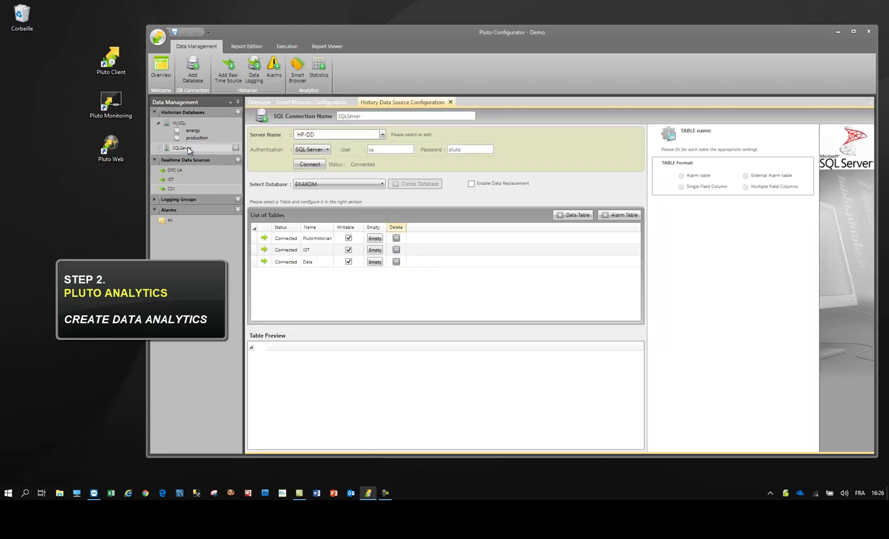
left_click(565, 217)
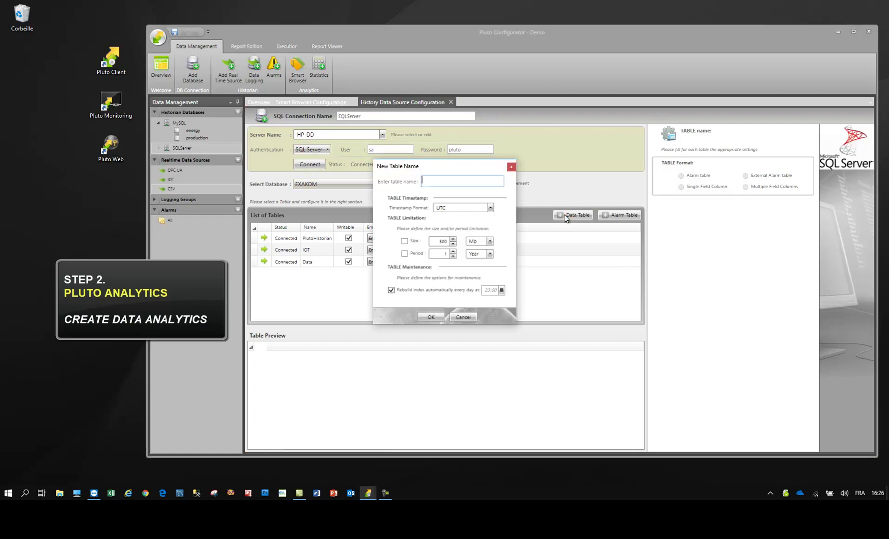
left_click(451, 183)
type("Analytics")
left_click(490, 208)
left_click(470, 226)
left_click(432, 317)
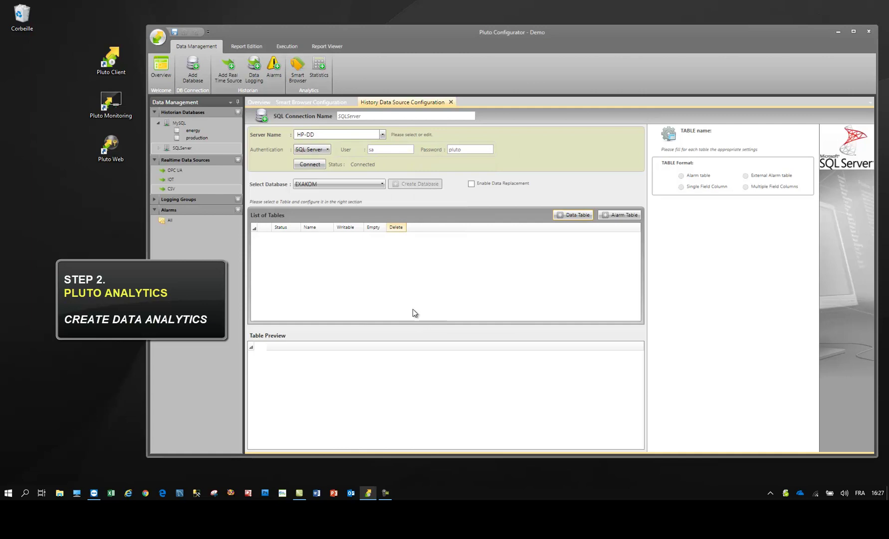
left_click(315, 274)
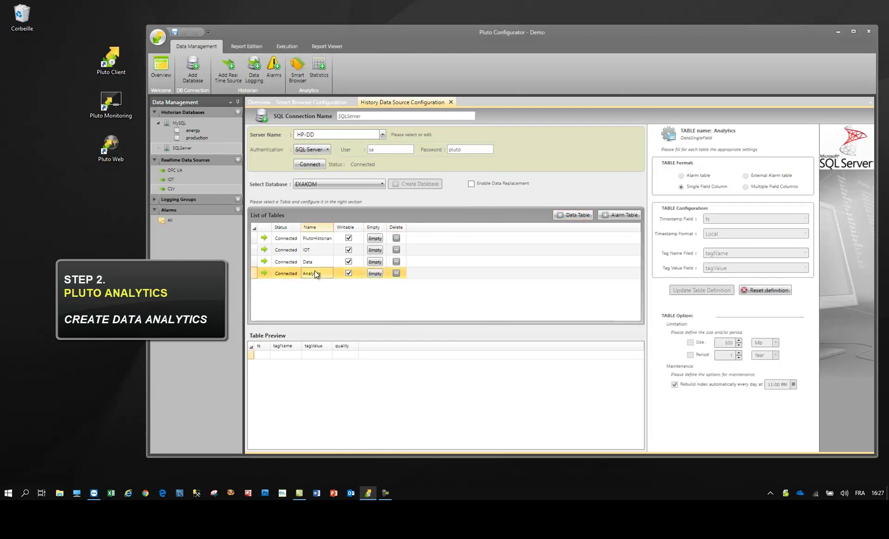
left_click(319, 68)
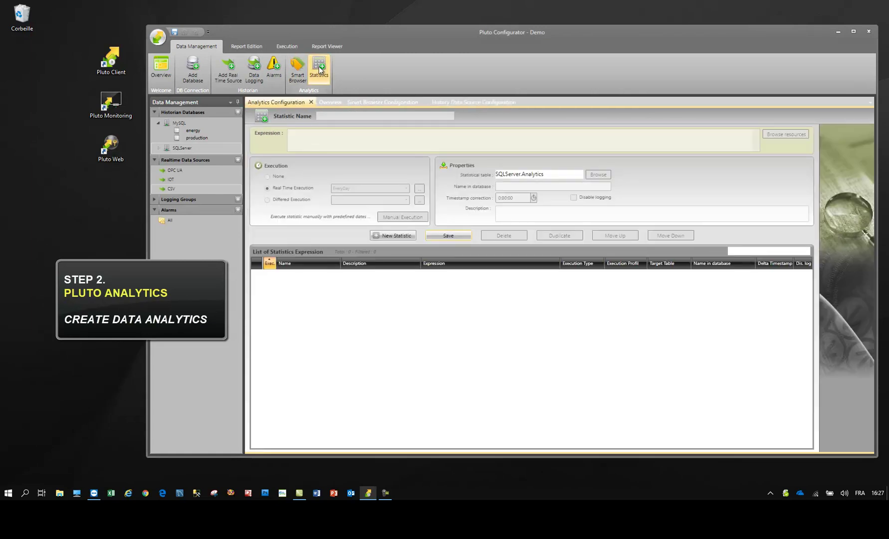
Step: Create a new statistic and name it Total Elec Cons
left_click(393, 235)
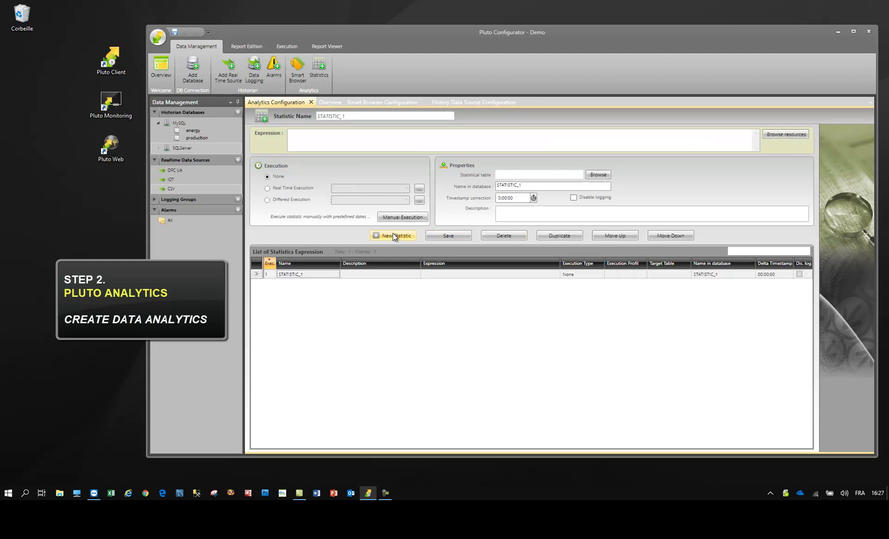
double_click(350, 115)
type("Total Elec Cons")
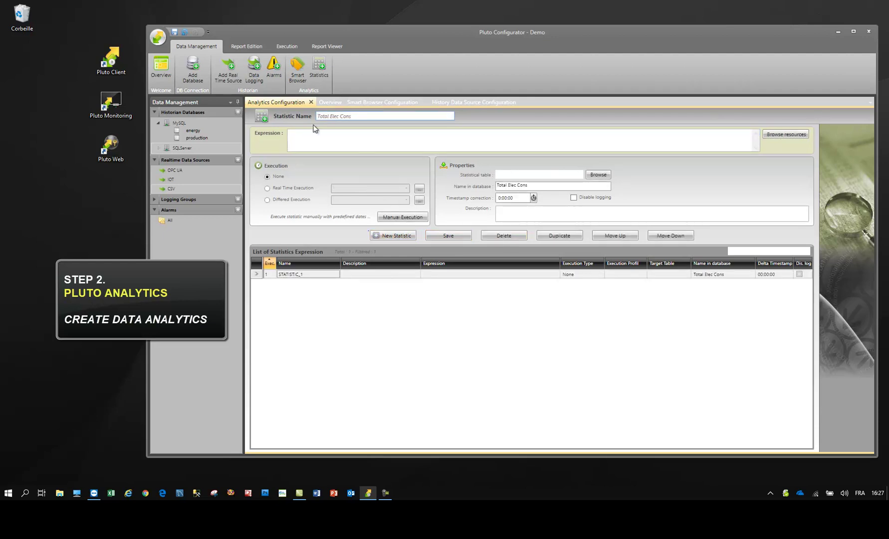
Step: Add a resource group named Elec under AllGroups
left_click(794, 135)
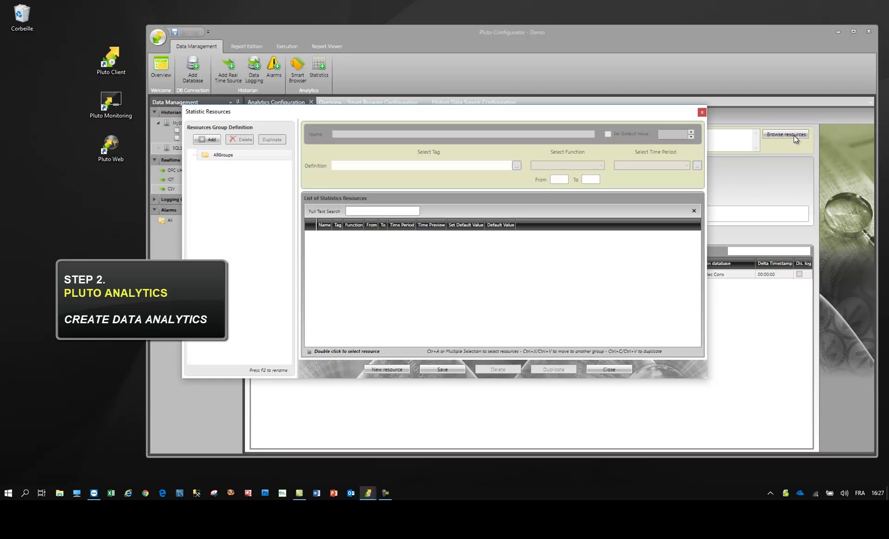
left_click(219, 155)
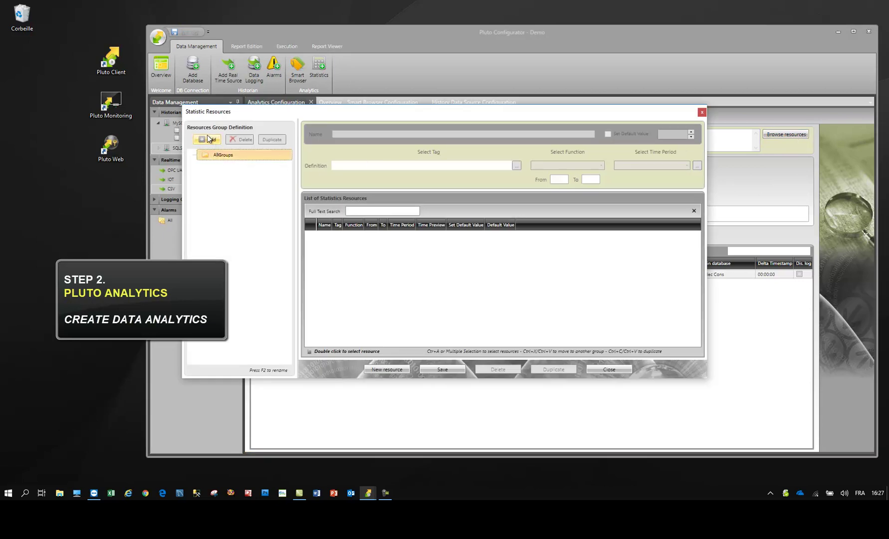
left_click(208, 138)
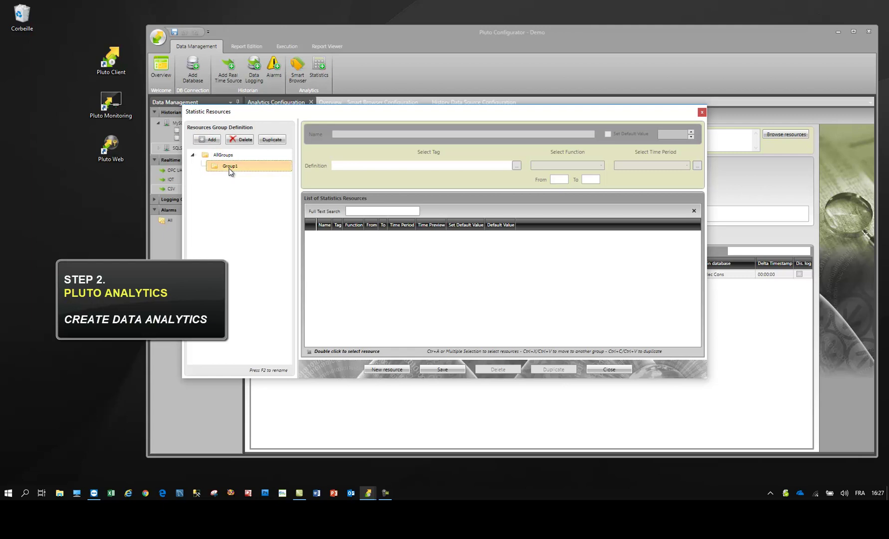
key("F2")
type("Elec")
key("Return")
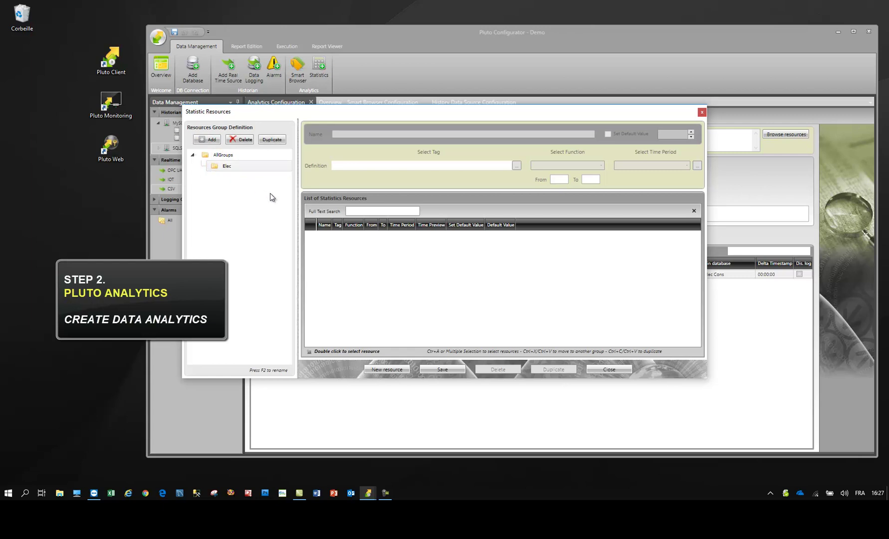
Step: Create resource Hvac on Elec_Meter Hvac using IndexDeviation over Last Day
left_click(389, 369)
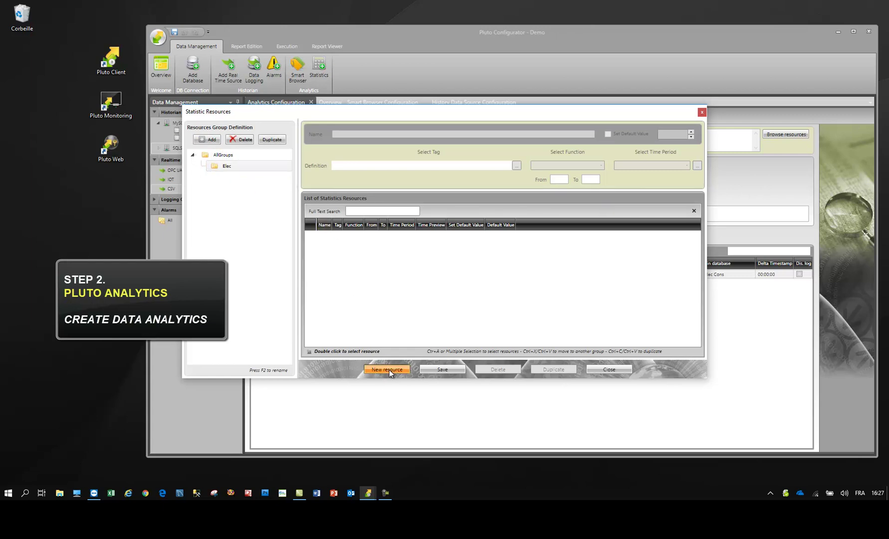
left_click(516, 166)
double_click(411, 183)
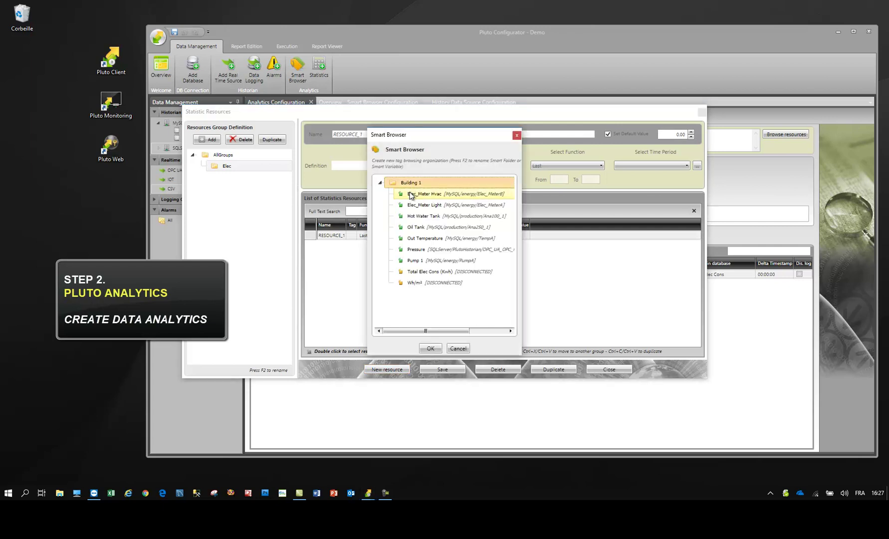
left_click(411, 195)
left_click(430, 348)
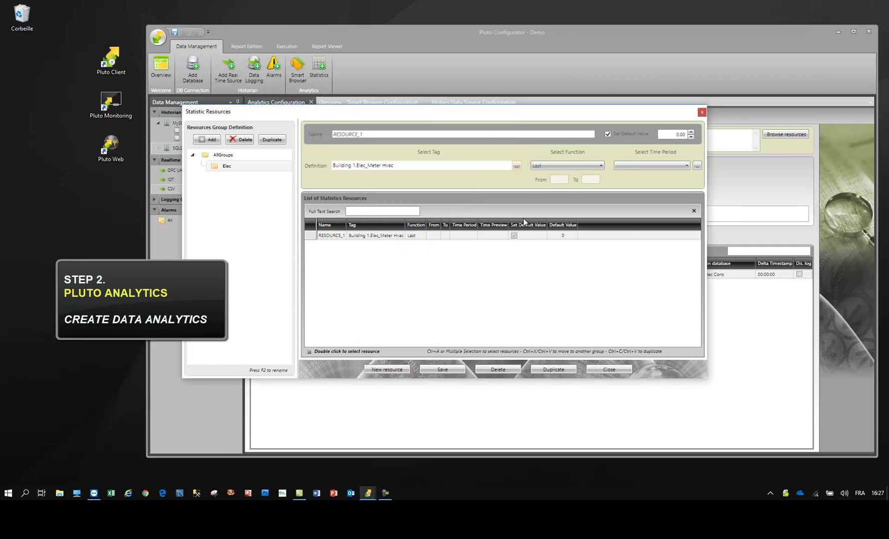
left_click(555, 164)
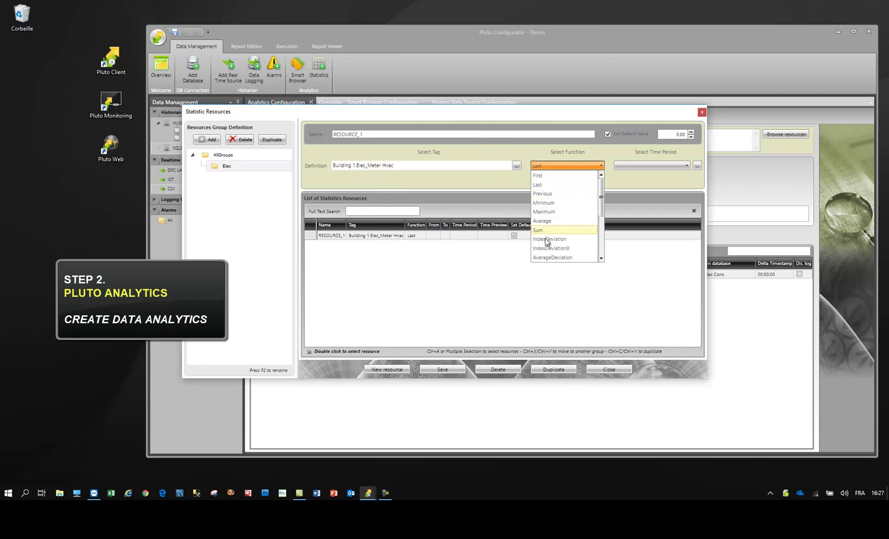
left_click(547, 245)
left_click(621, 162)
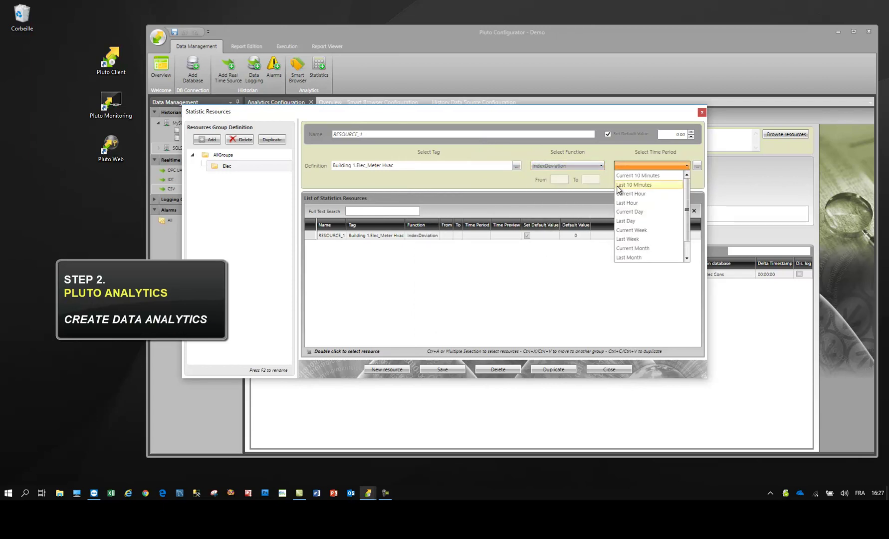
left_click(624, 220)
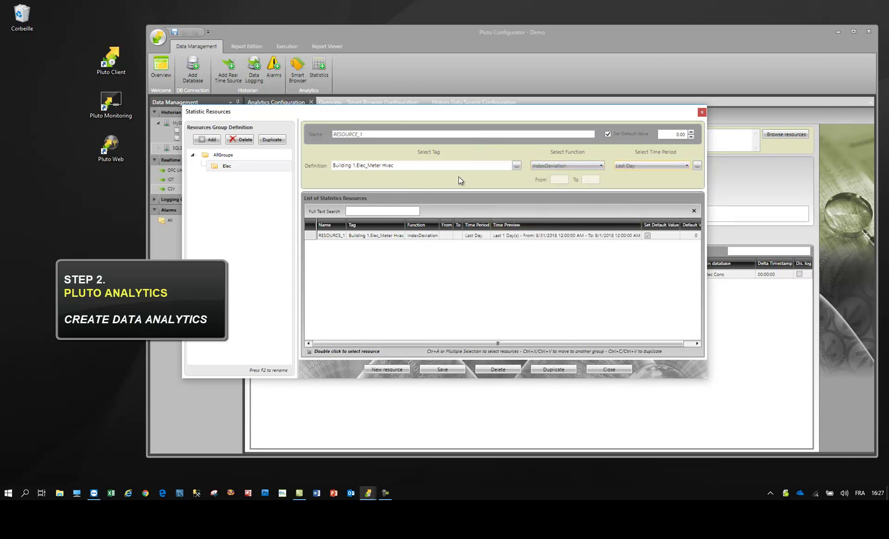
left_click(388, 132)
type("Hvac")
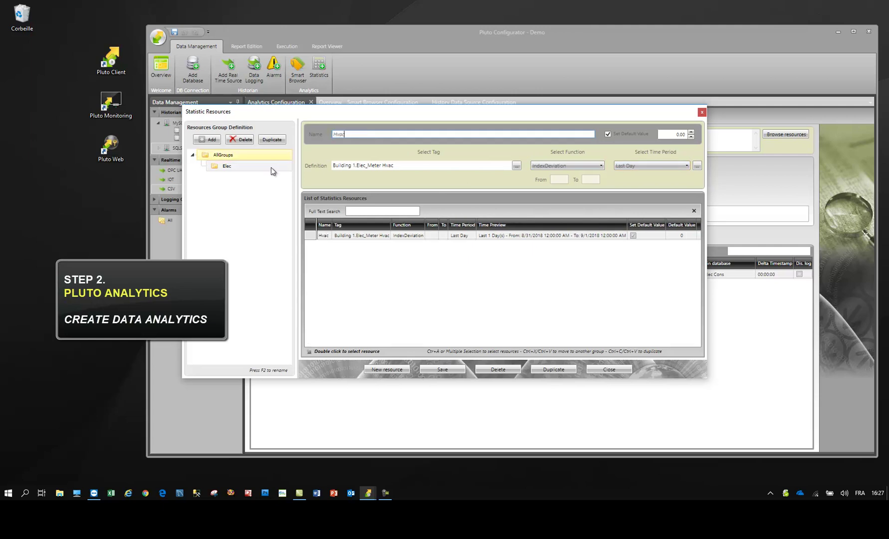
Step: Duplicate Hvac as Light and switch its tag to Elec_Meter Light
left_click(337, 236)
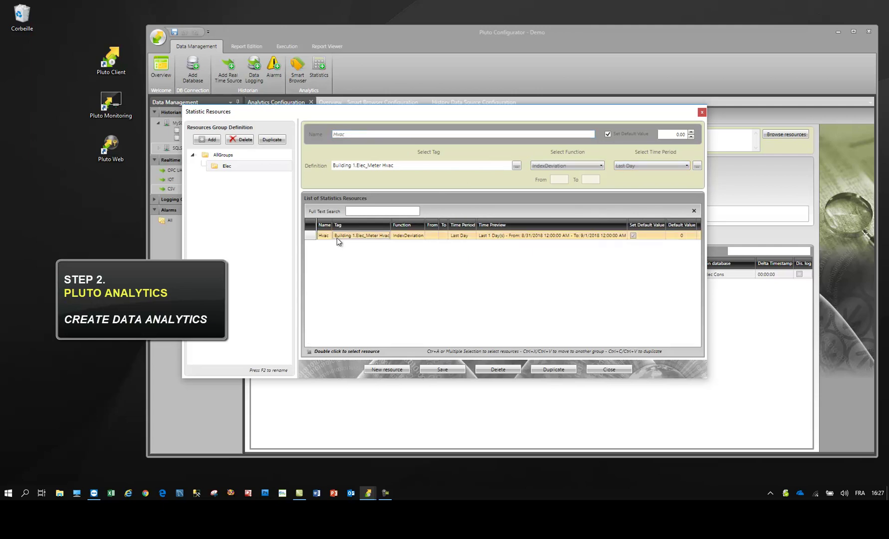
left_click(560, 369)
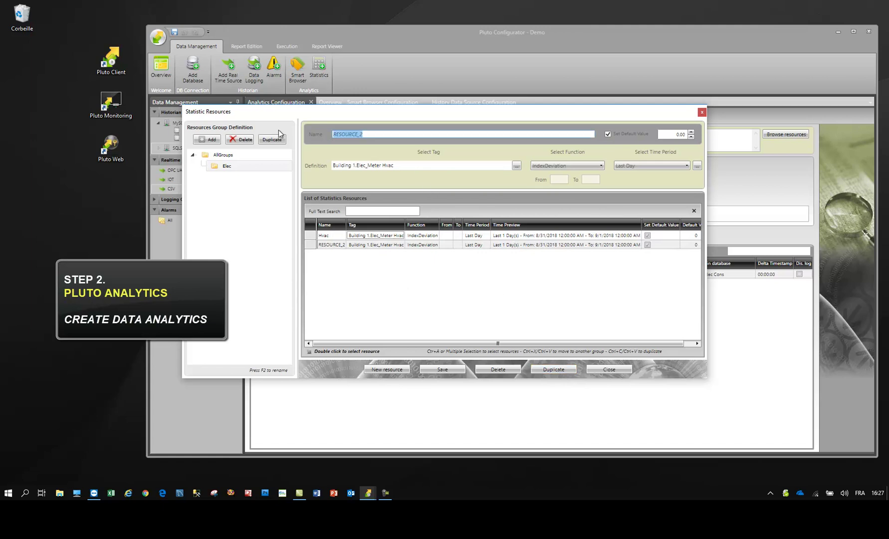
type("Light")
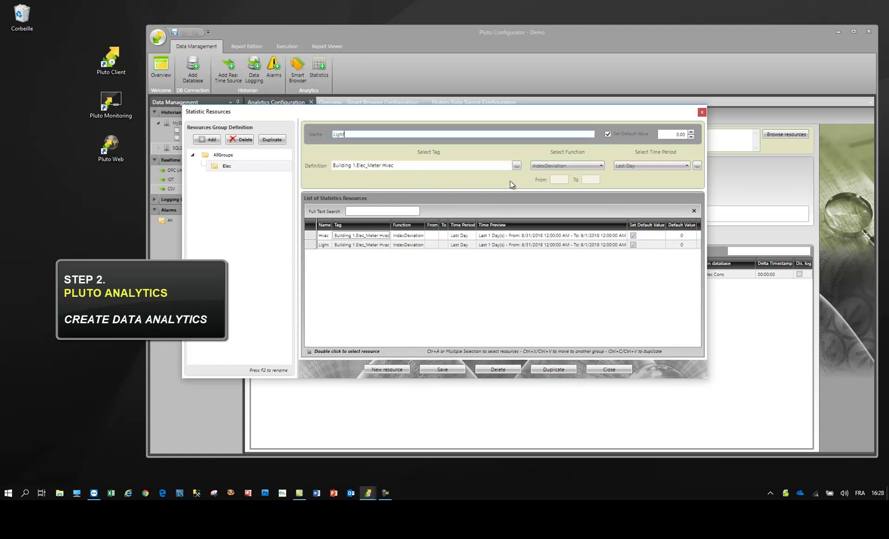
left_click(516, 166)
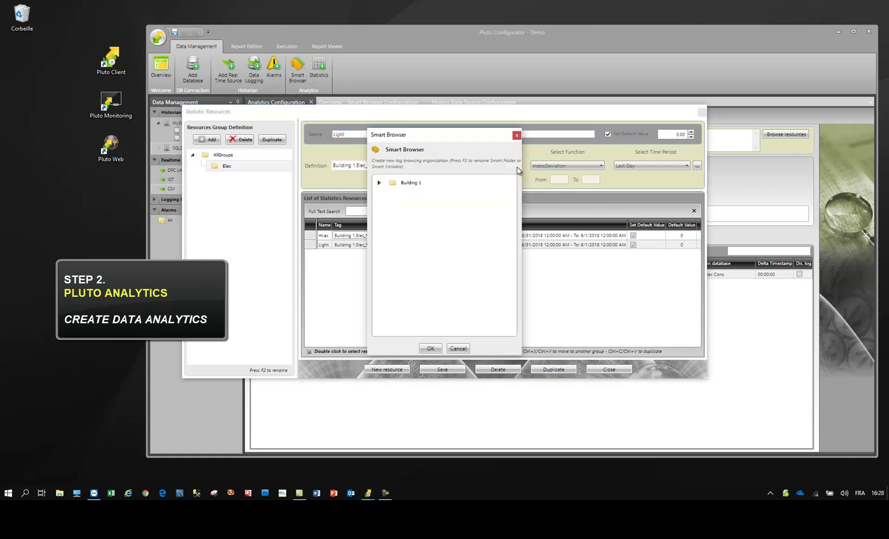
left_click(434, 347)
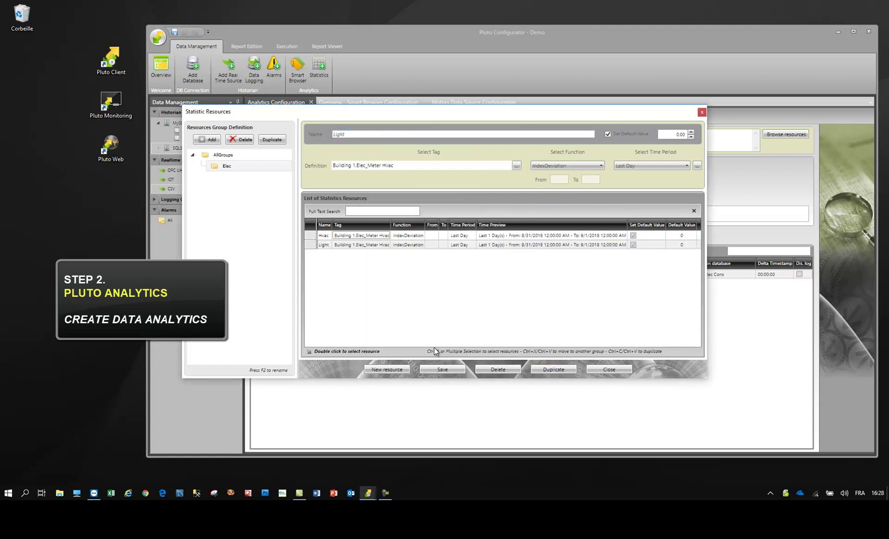
left_click(351, 246)
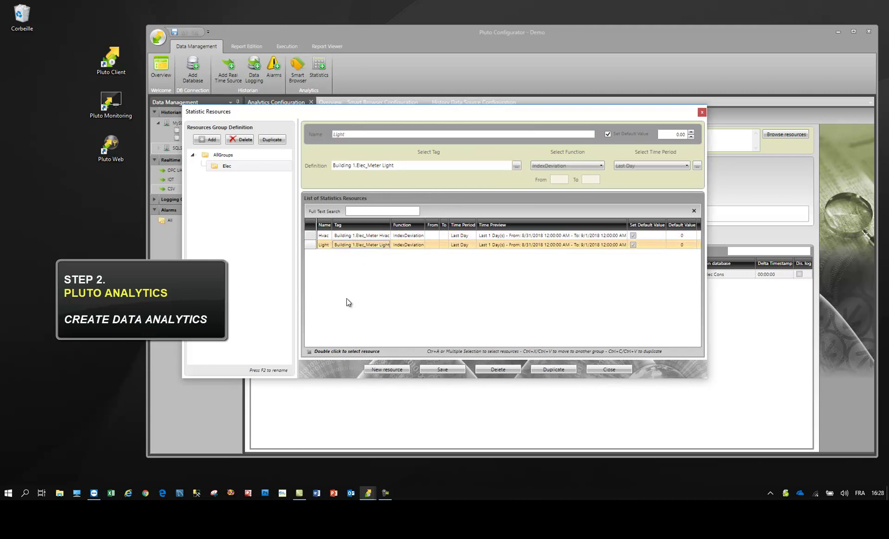
Step: Build the expression (Elec.Hvac) + (Elec.Light) from the Hvac and Light resources
double_click(342, 238)
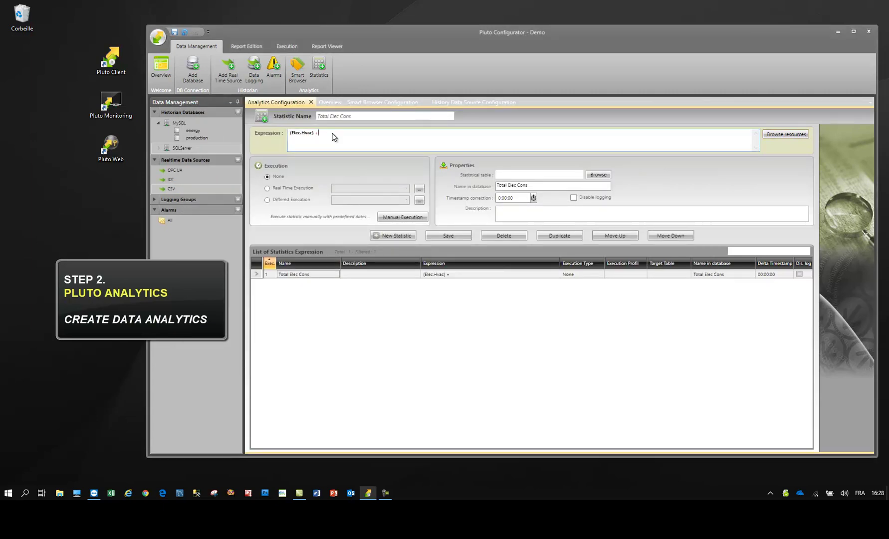
left_click(776, 136)
left_click(224, 168)
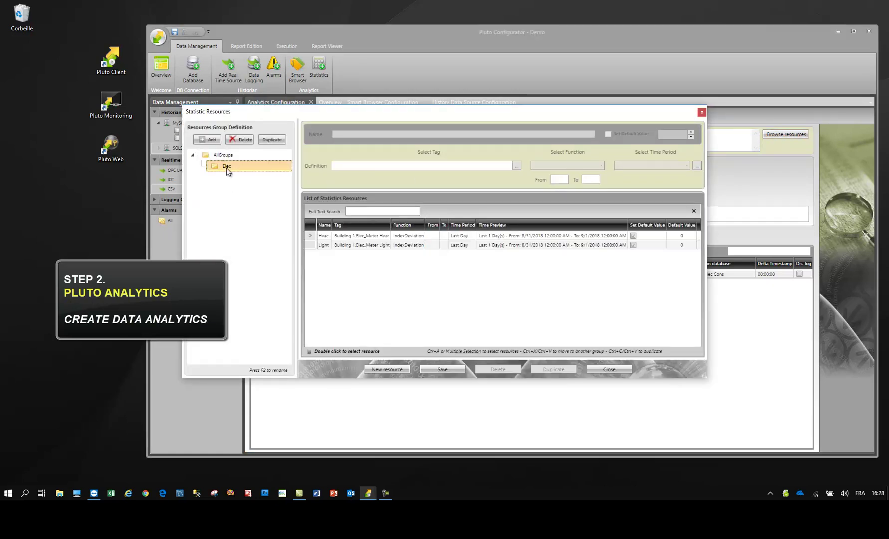
double_click(343, 245)
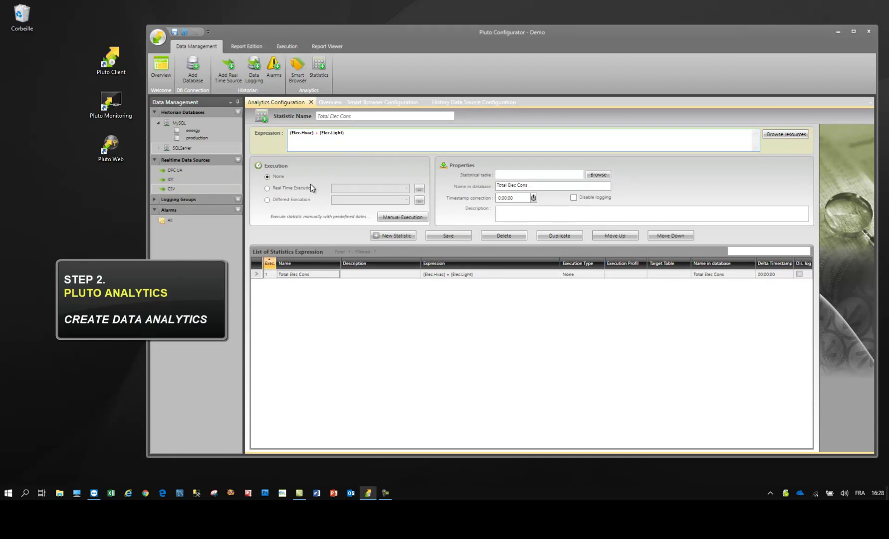
Step: Set the statistic to execute in real time EveryDay
left_click(269, 188)
left_click(352, 189)
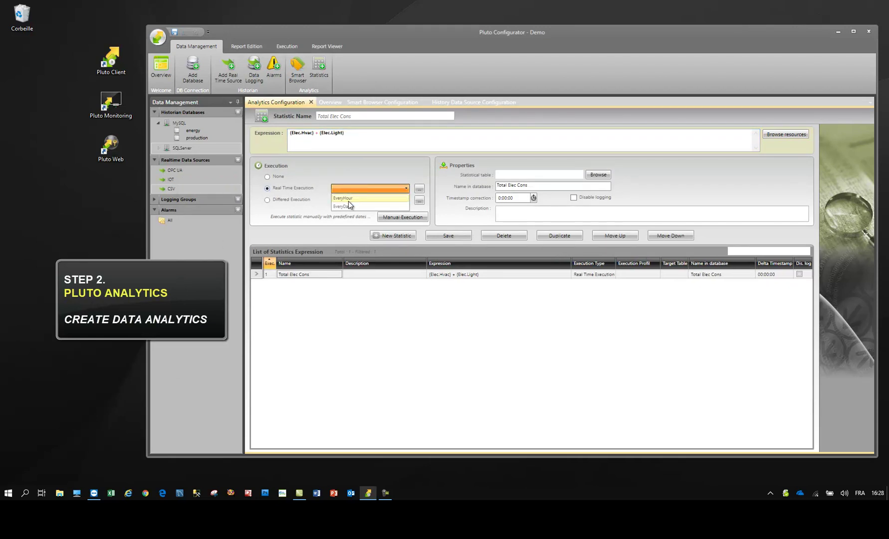
left_click(347, 207)
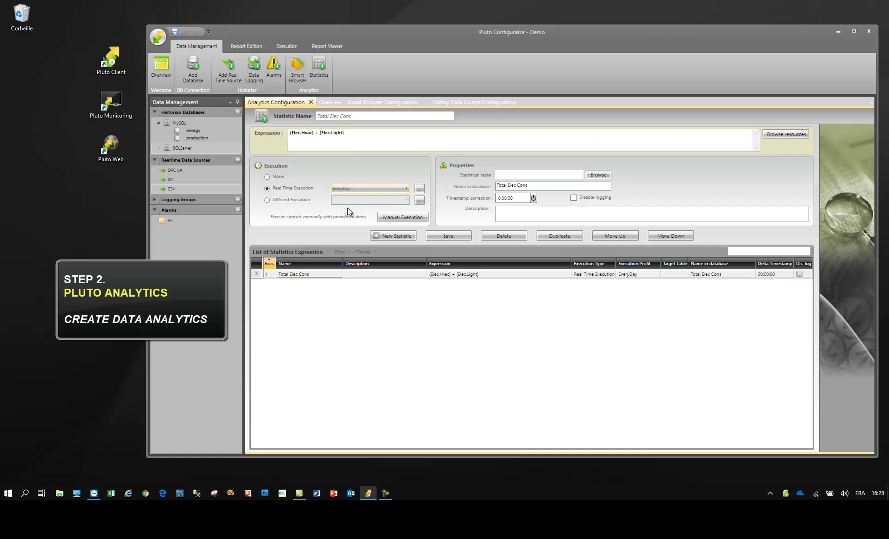
Step: Store the statistic's results in the SQLServer Analytics table
left_click(598, 175)
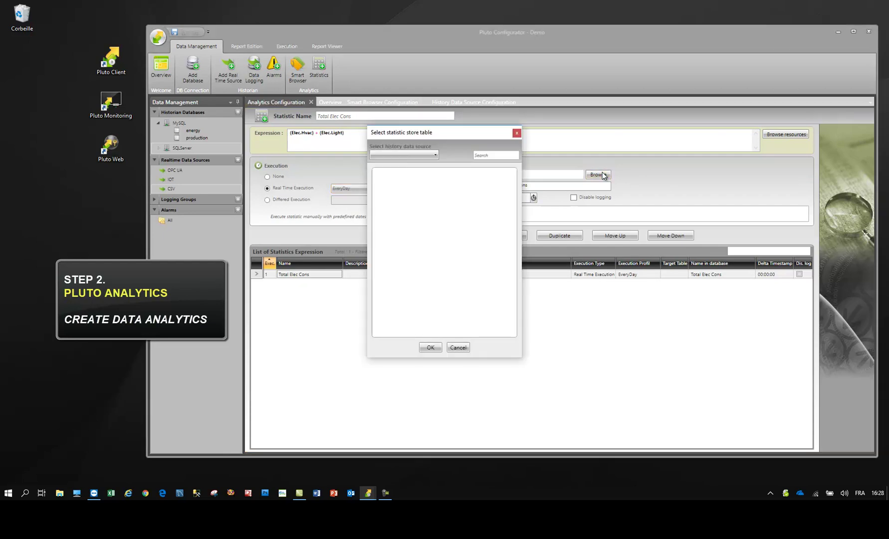
left_click(402, 156)
left_click(394, 176)
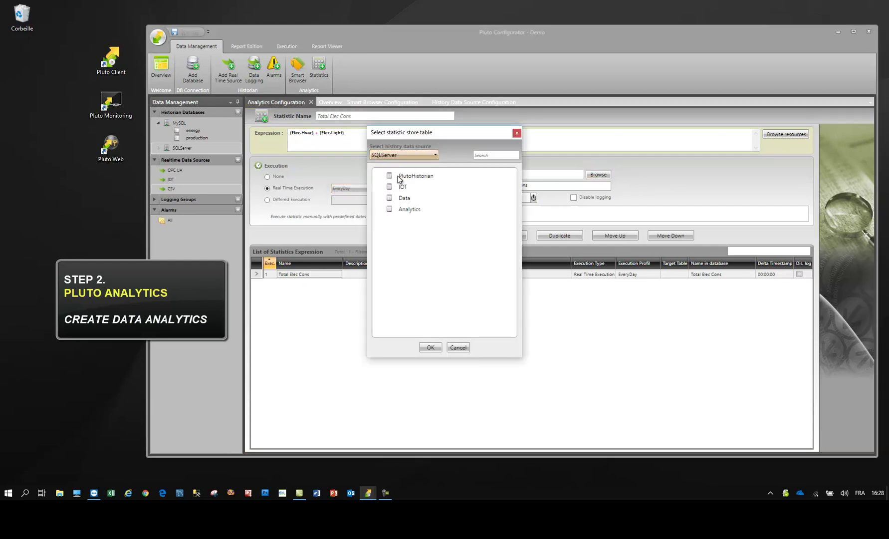
left_click(412, 210)
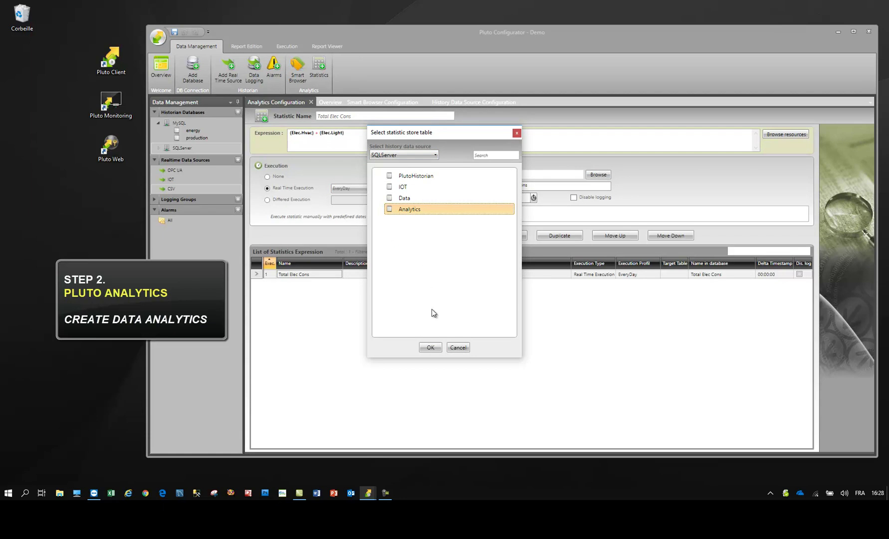
left_click(430, 347)
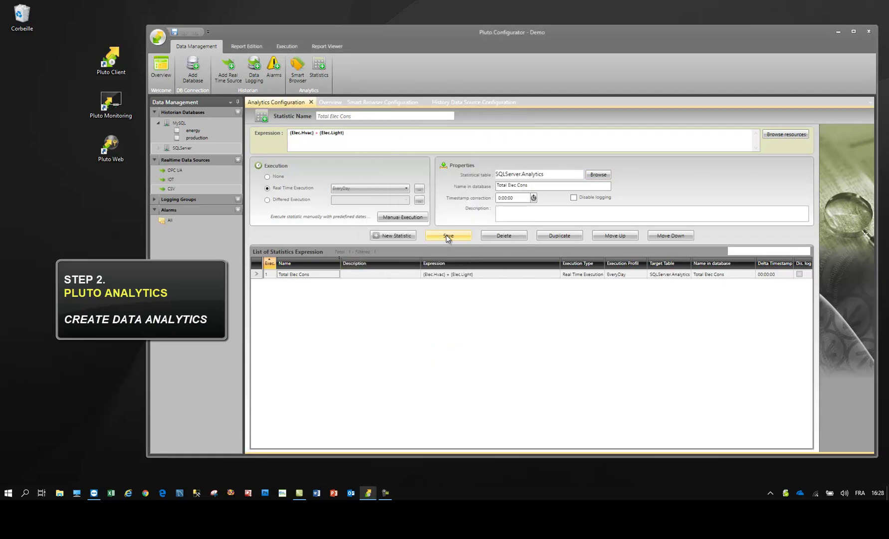
left_click(401, 273)
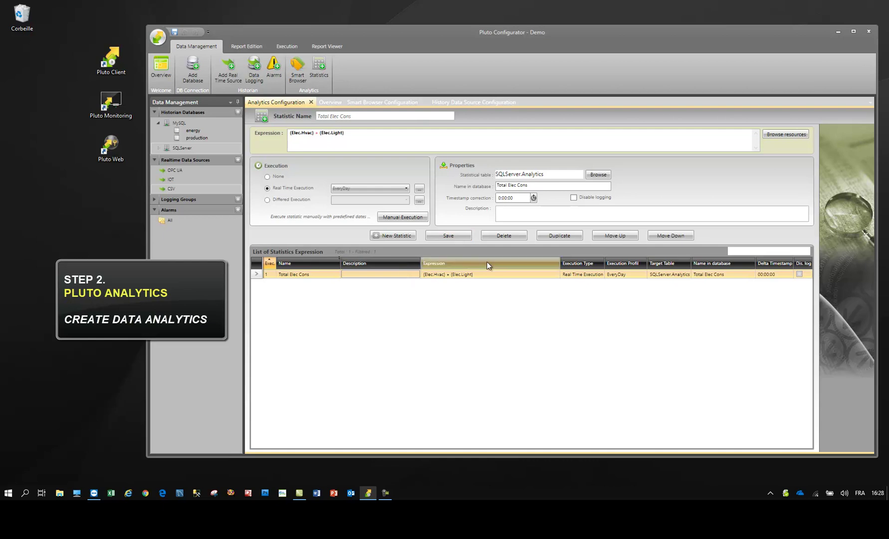
Step: Duplicate Total Elec Cons as Wh/m², dividing the sum by 2670 and multiplying by 1000, then save
left_click(566, 237)
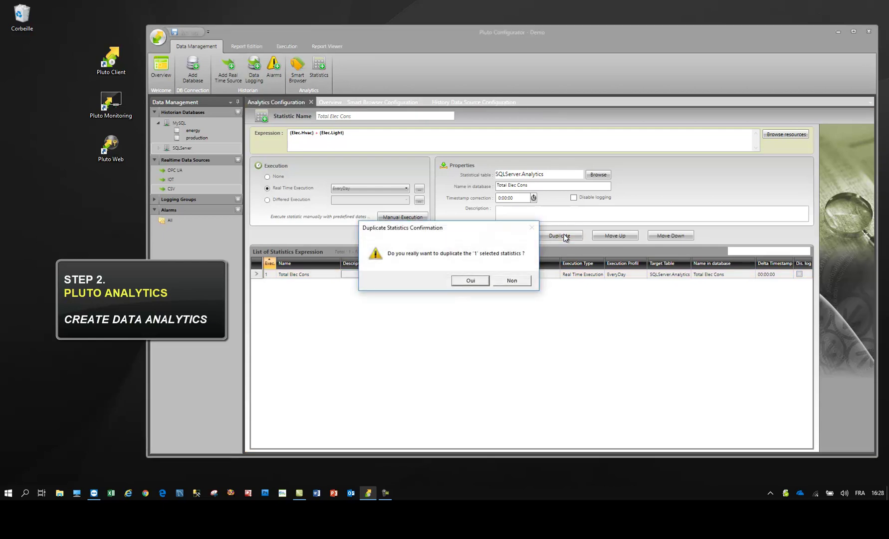
left_click(471, 283)
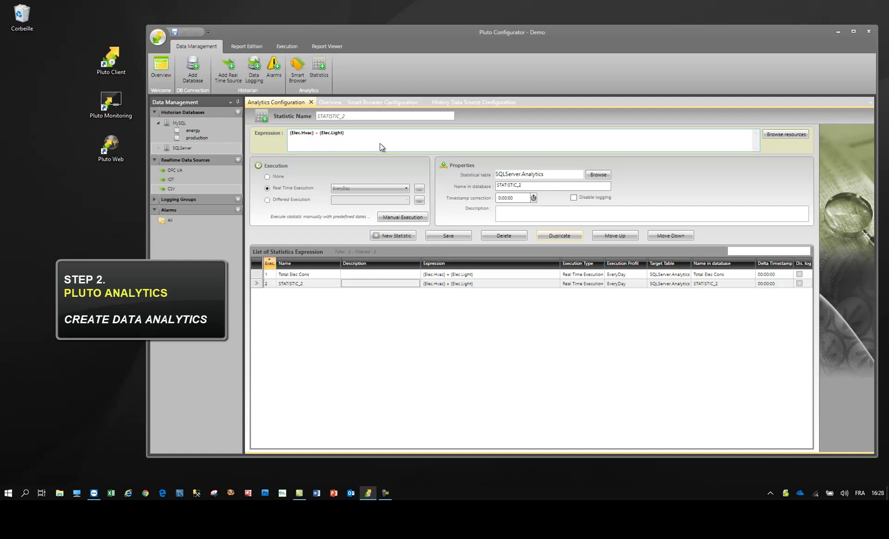
double_click(354, 118)
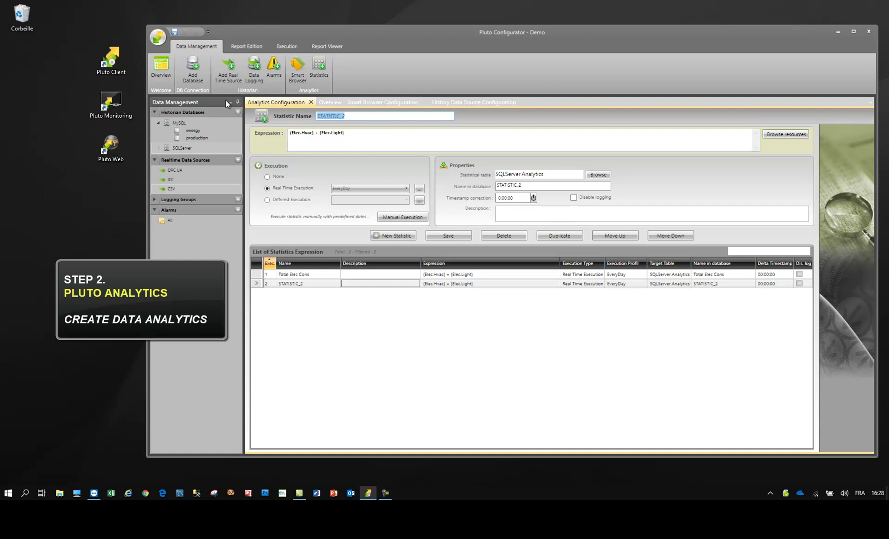
type("Wh/m²")
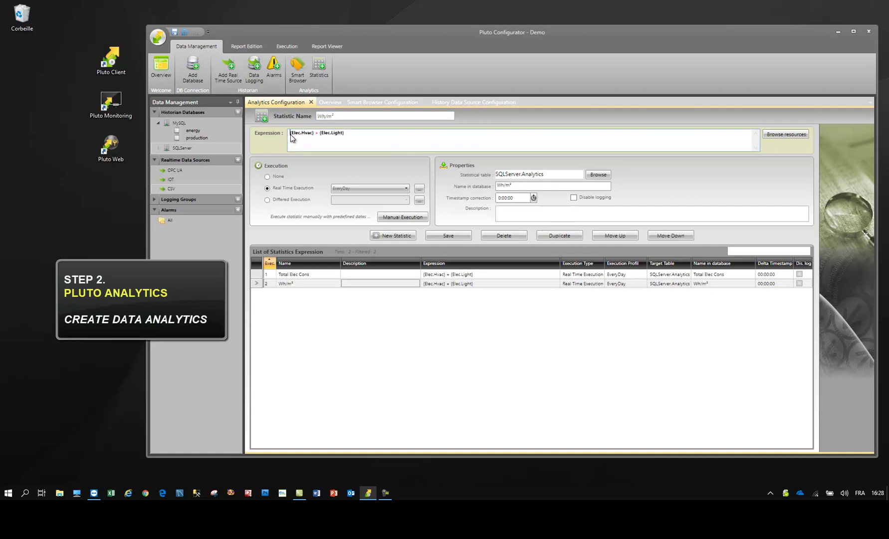
type("( ")
type("2670 * 1000")
left_click(443, 238)
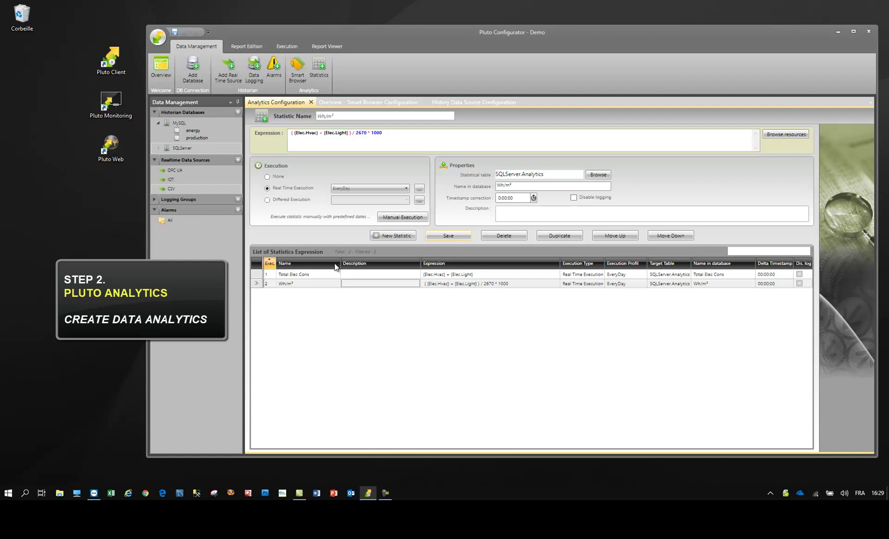
left_click(312, 283)
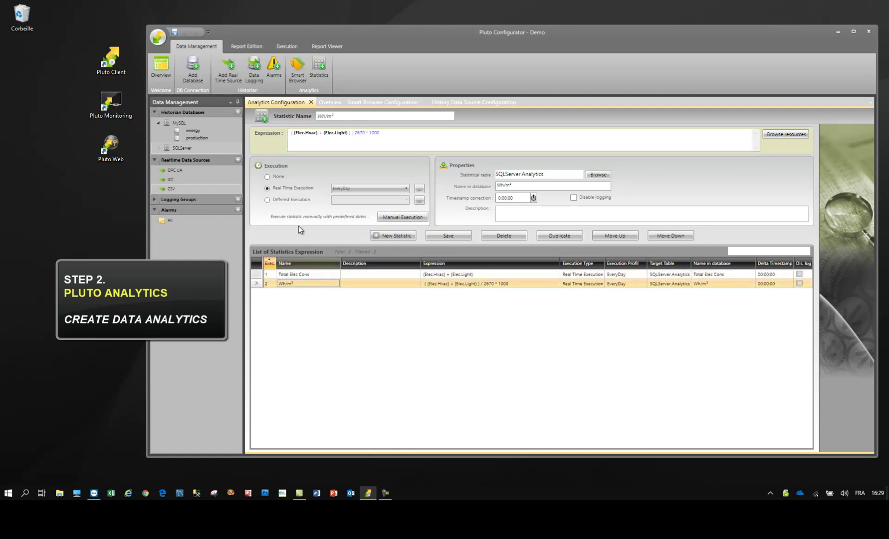
Step: Preview the SQLServer Analytics table's Total Elec Cons and Wh/m² values, then return to Smart Browser
left_click(190, 151)
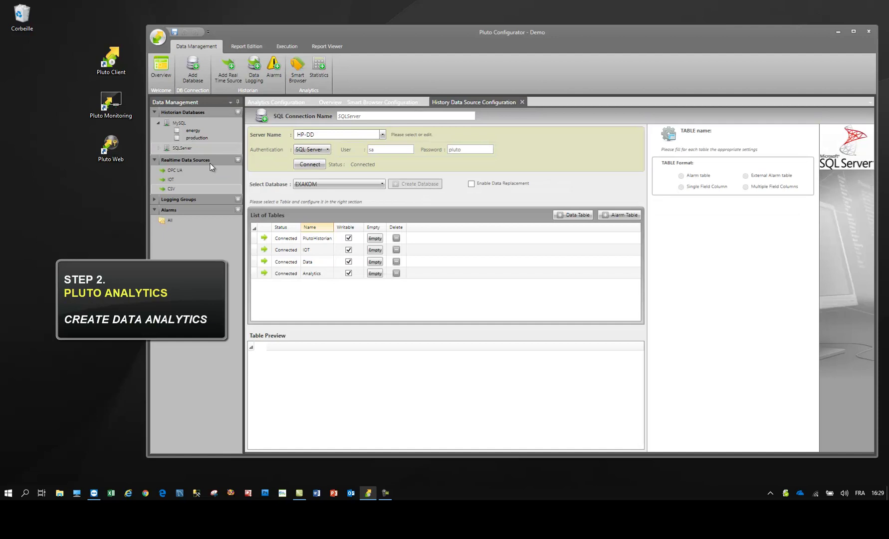
left_click(318, 272)
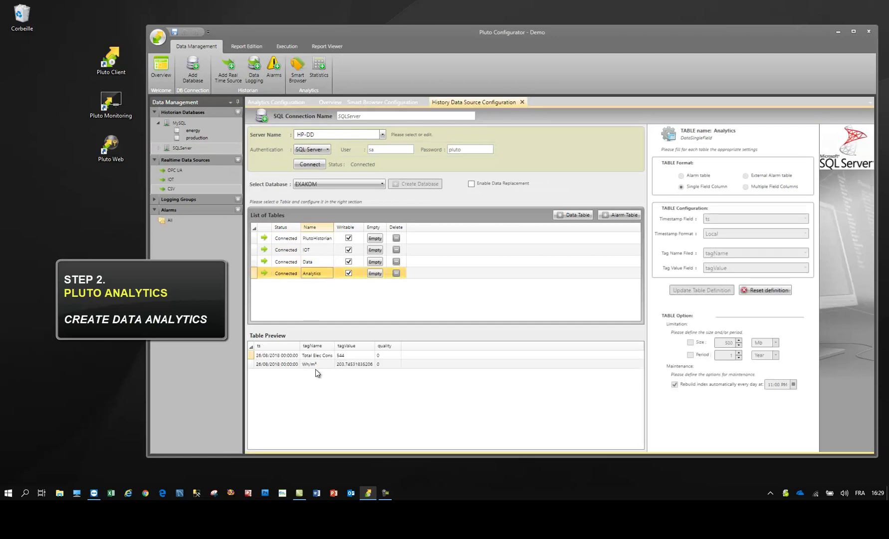
left_click(327, 364)
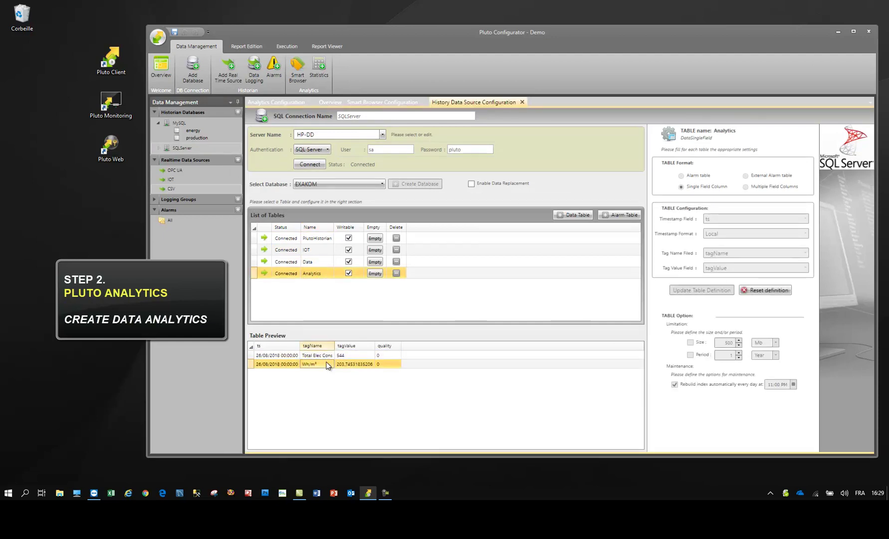
left_click(296, 73)
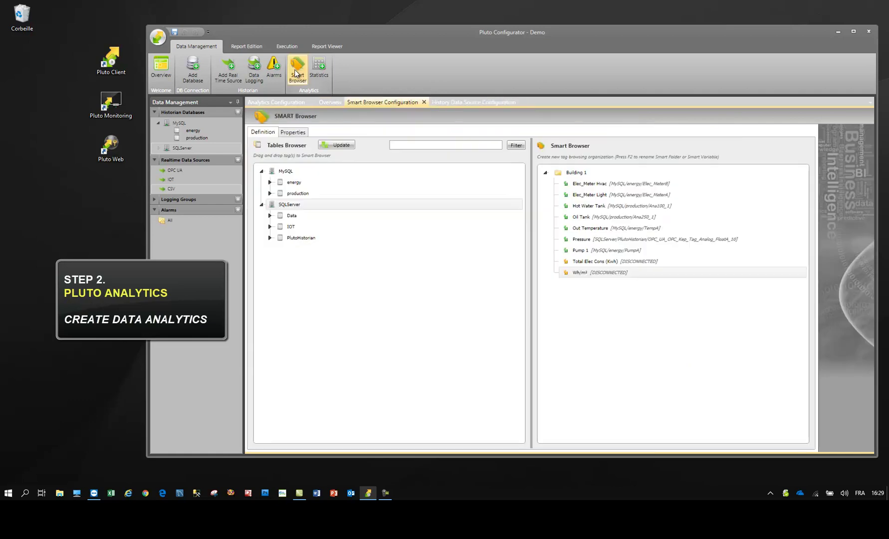
Step: Refresh the tables and drag SQLServer/Analytics Total Elec Cons and Wh/m² onto the matching Smart Browser items
double_click(289, 203)
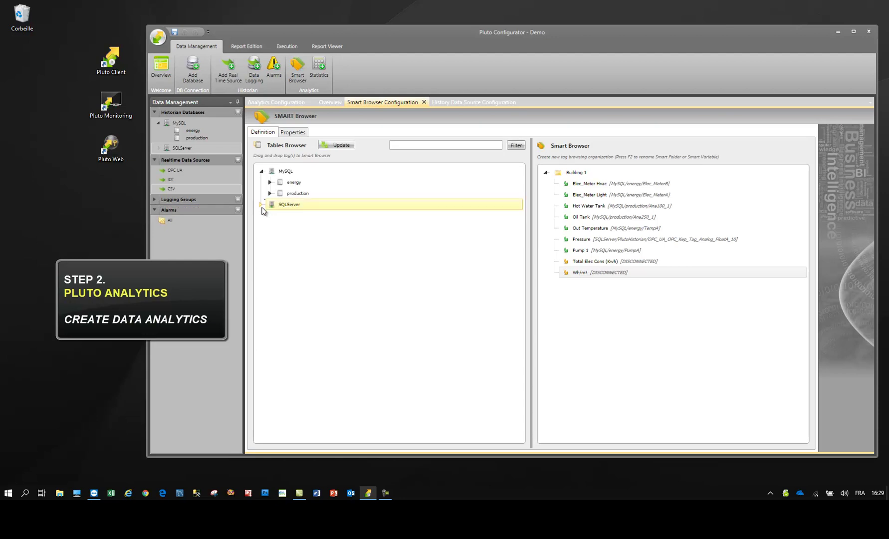
left_click(260, 205)
left_click(270, 216)
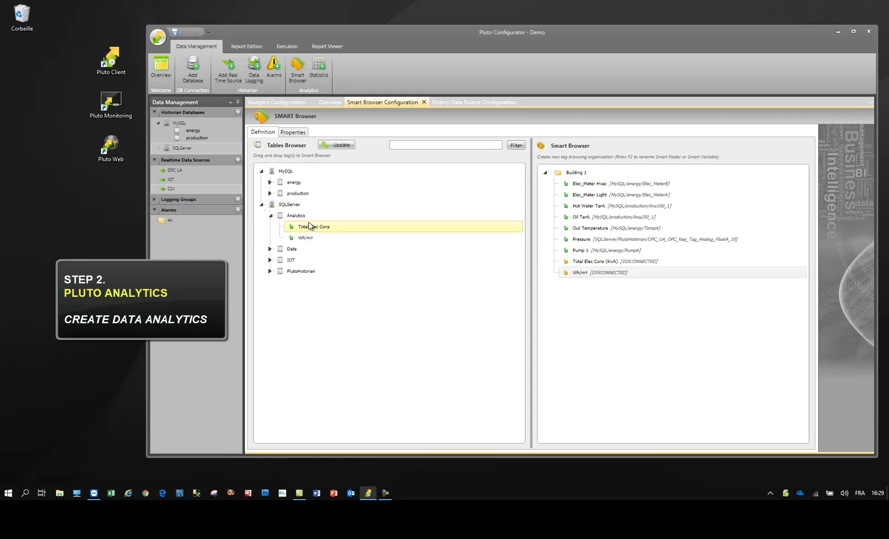
left_click(307, 226)
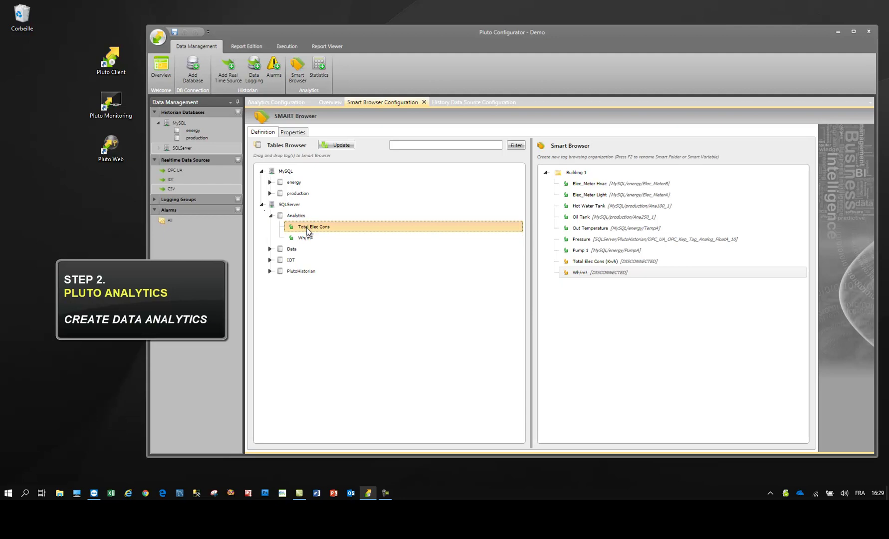
left_click_drag(308, 230, 585, 262)
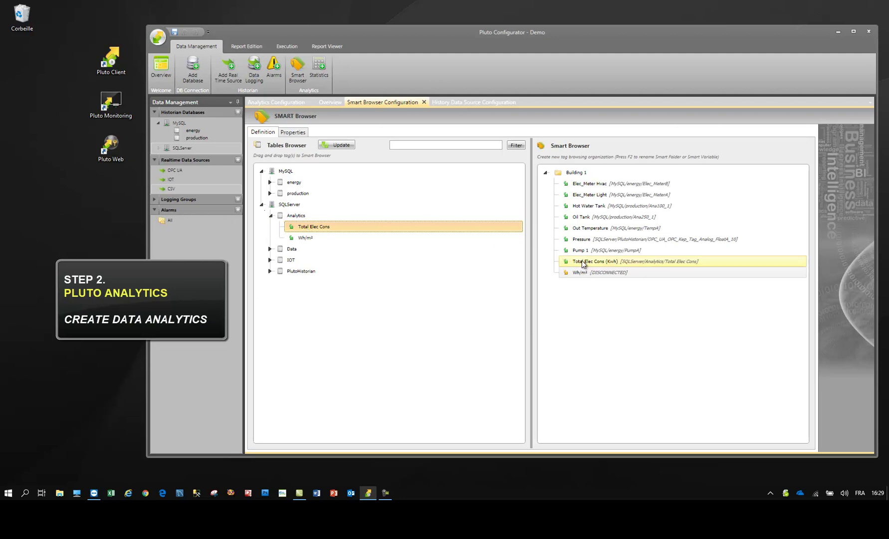
left_click_drag(305, 238, 587, 274)
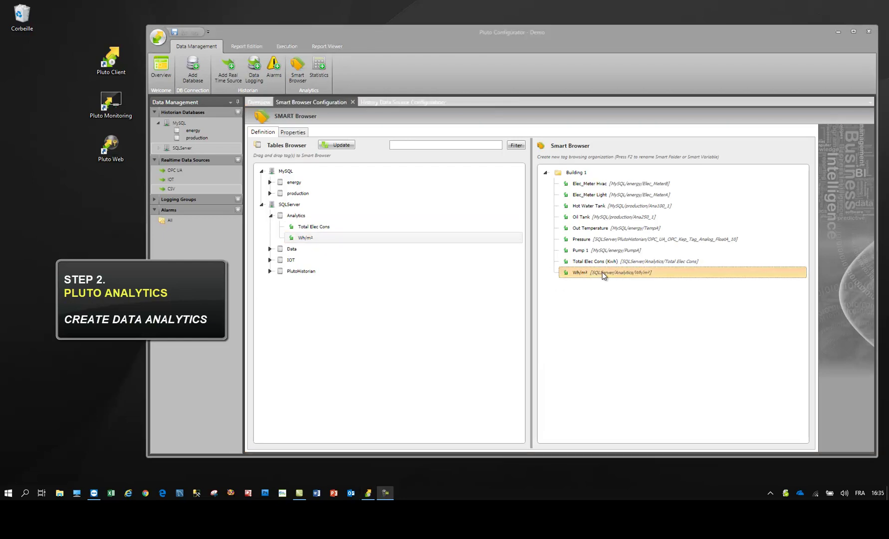
Step: Add three statistics: Degree Day, ALARME Elec Overconsumption and ALARME Water Leak. Review each one's settings
left_click(319, 65)
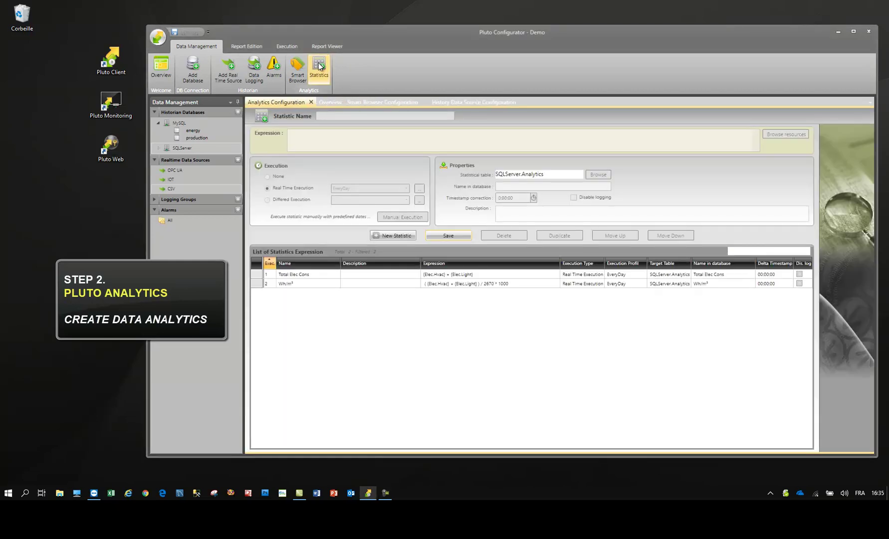
left_click(396, 235)
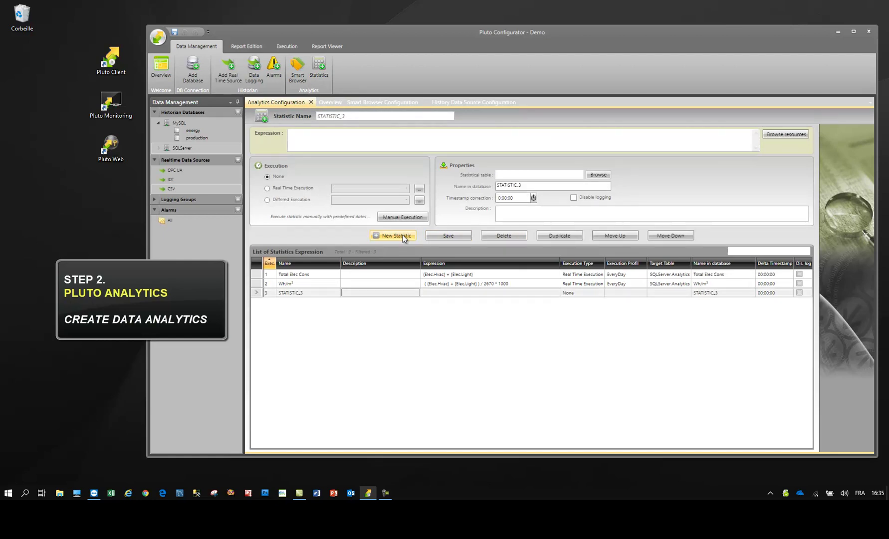
left_click(402, 234)
left_click(403, 235)
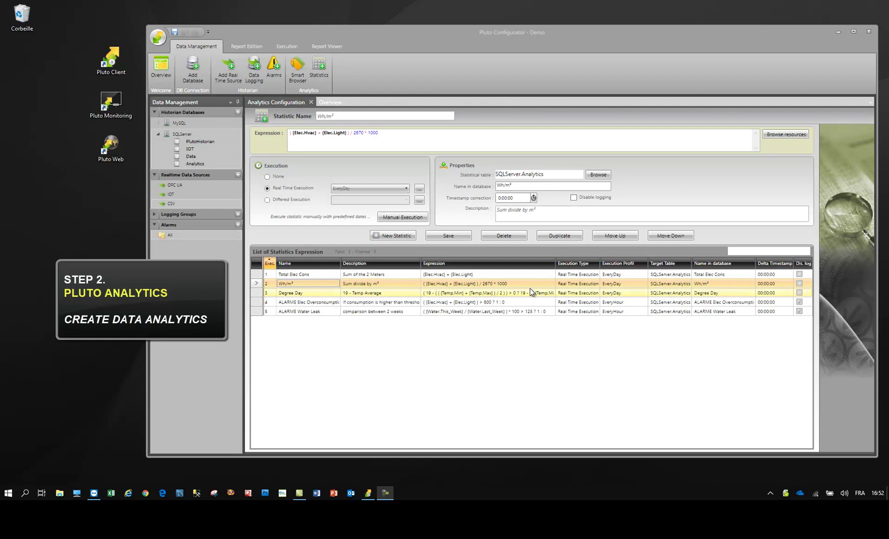
left_click(510, 295)
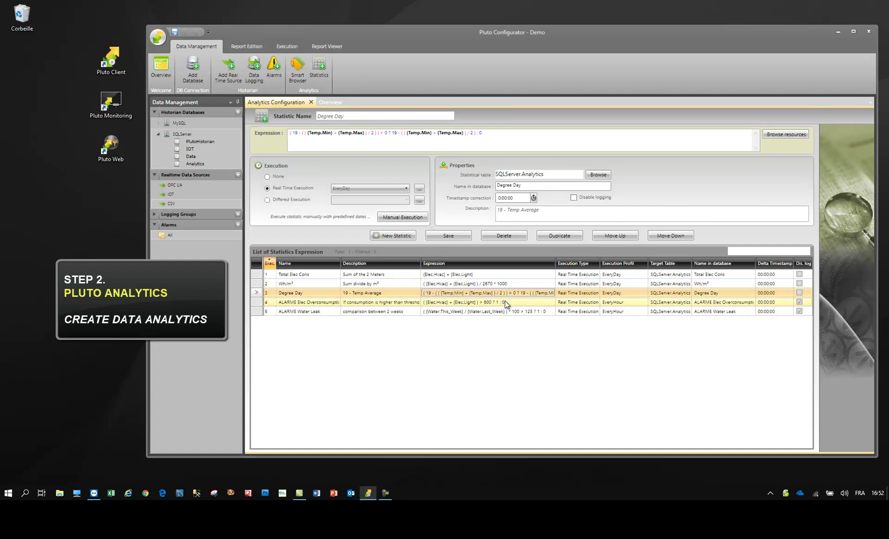
left_click(505, 300)
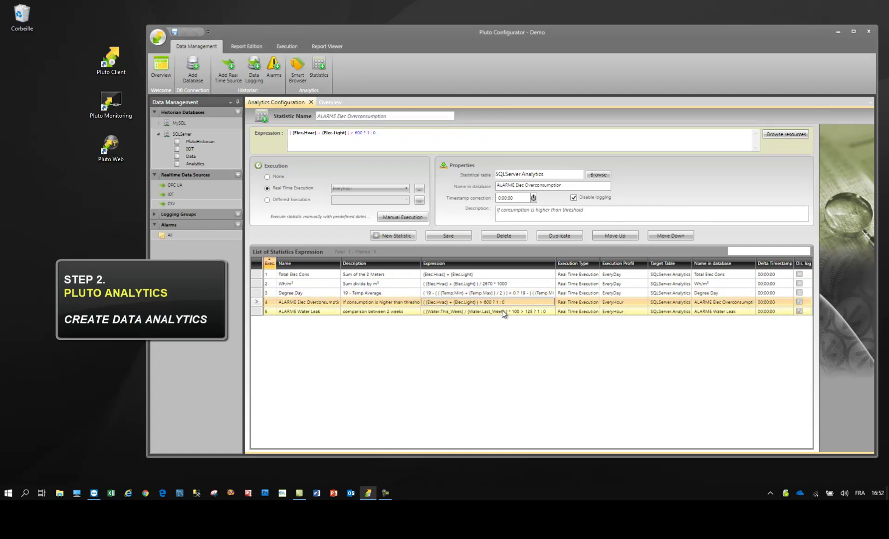
left_click(502, 311)
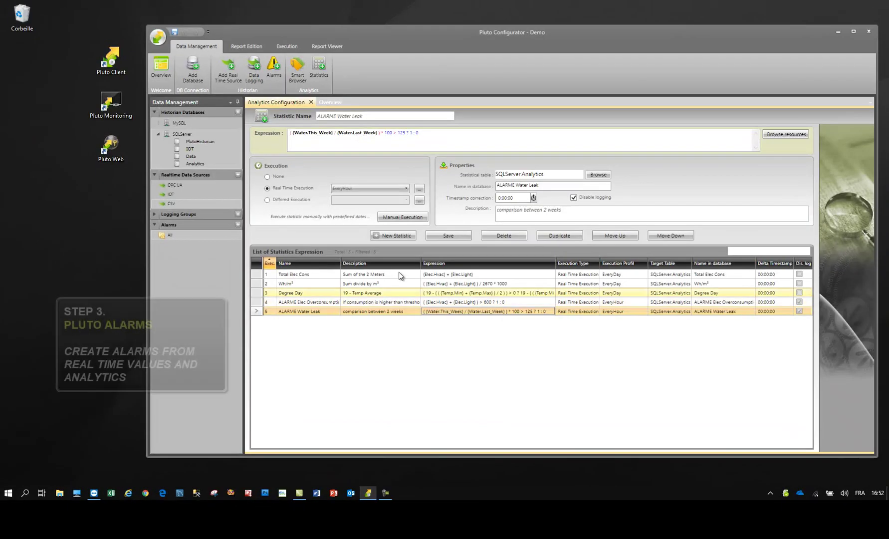
Step: Create an alarm table named 'Alarms' in the SQLServer database and preview its columns
left_click(184, 134)
double_click(184, 133)
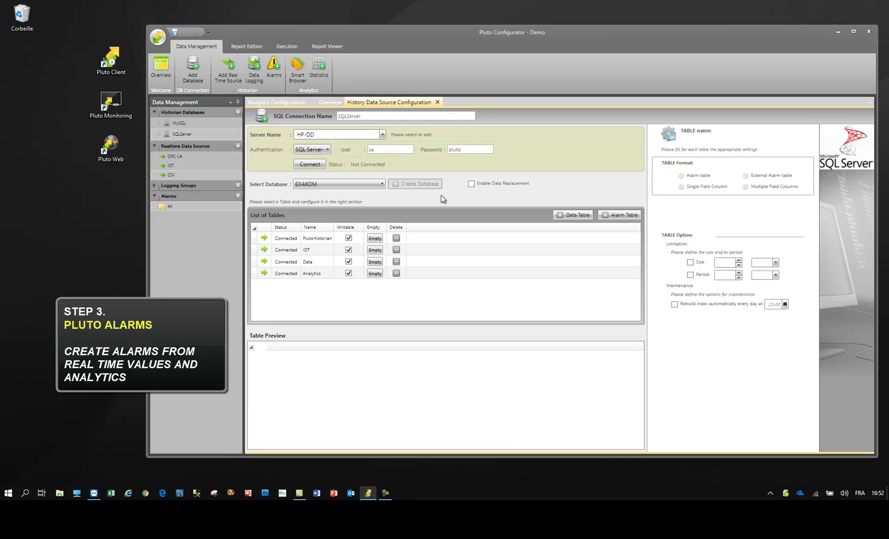
left_click(631, 215)
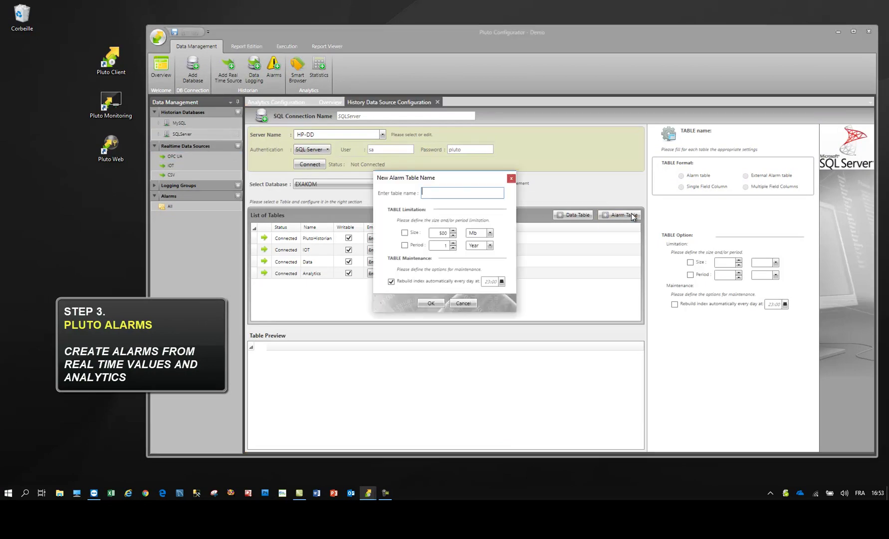
type("Alarms")
left_click(431, 302)
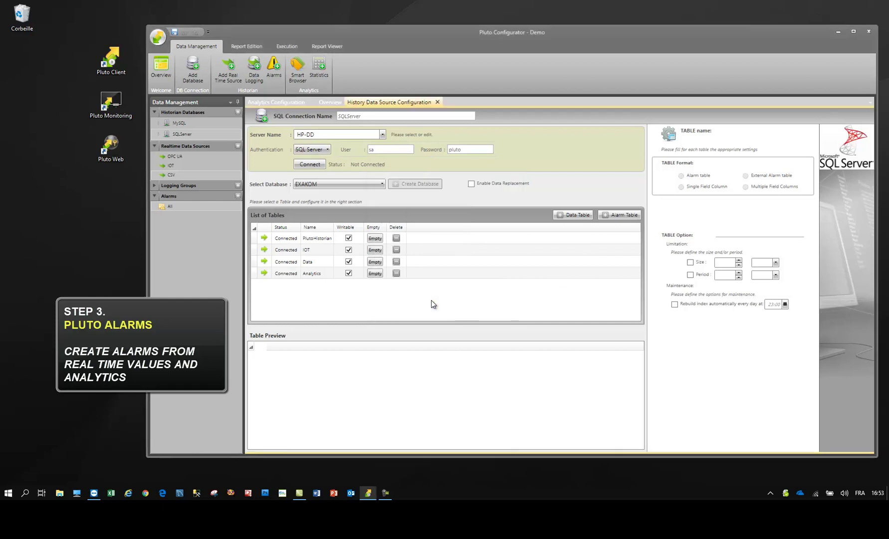
left_click(335, 287)
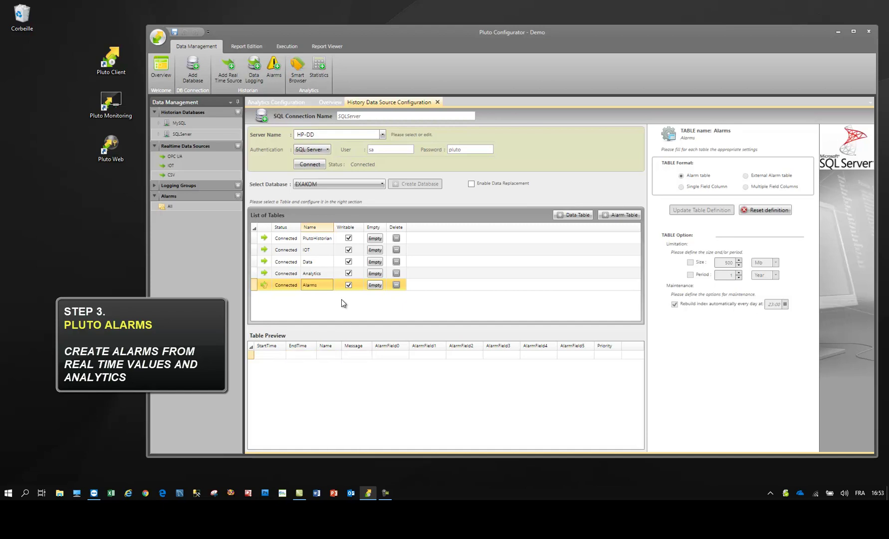
Step: Choose SQLServer/Alarms as the alarm storage table and add a new alarm
left_click(275, 70)
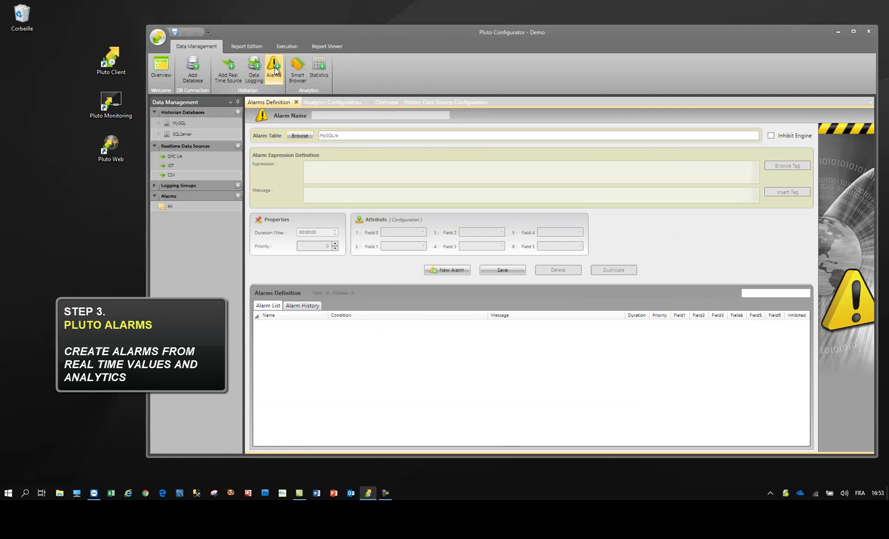
left_click(299, 135)
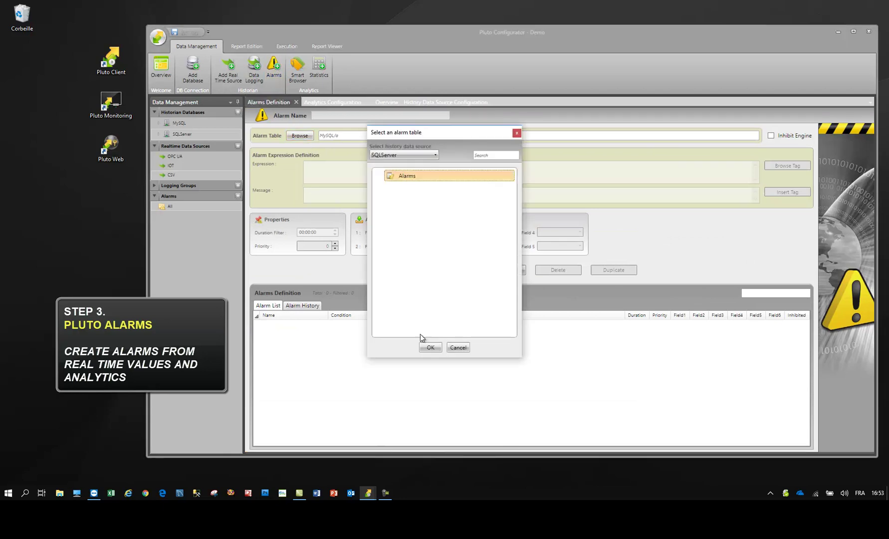
left_click(430, 347)
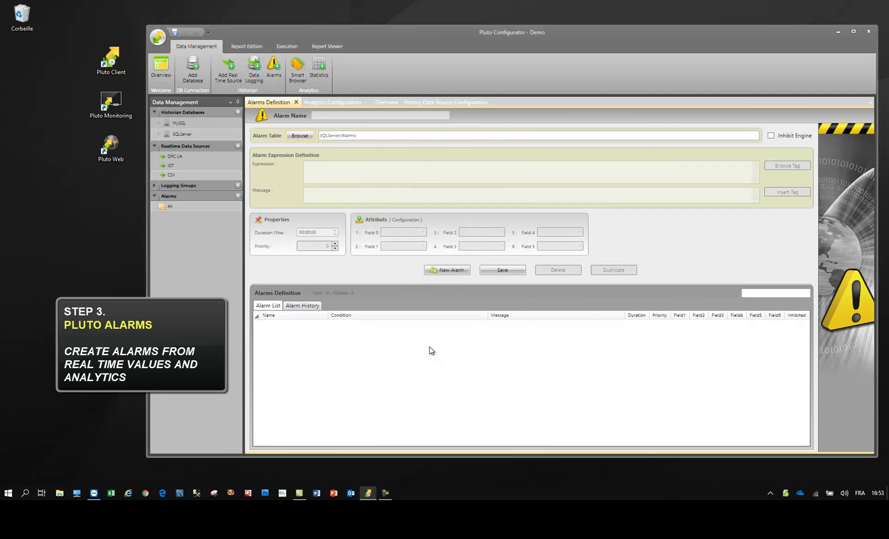
left_click(456, 269)
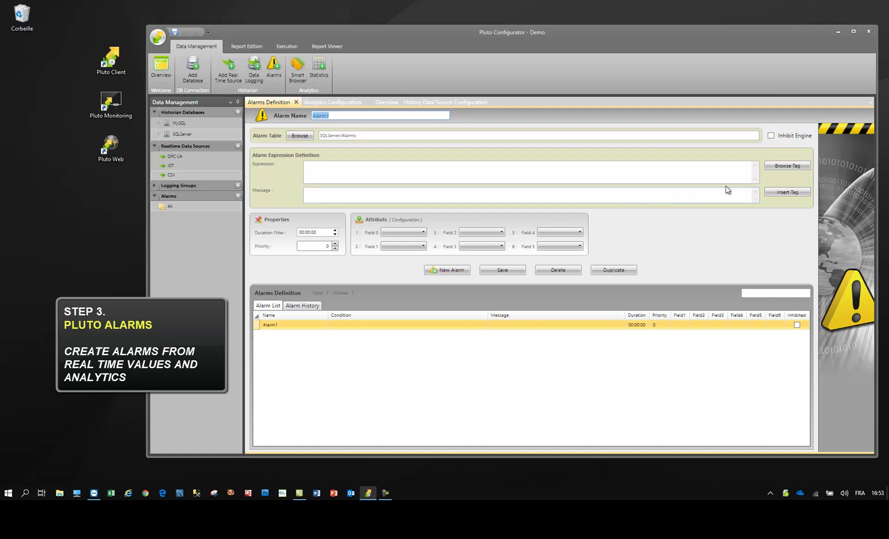
Step: Set Alarm1's expression to FloatM_250 > 200 AND Bool_B0 = 1
left_click(781, 166)
left_click(342, 223)
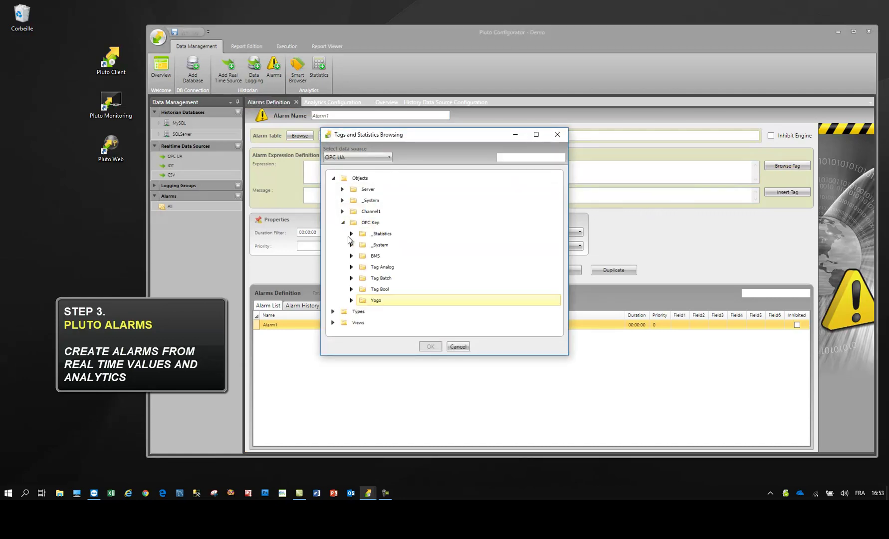
left_click(353, 265)
scroll(401, 306, "down", 5)
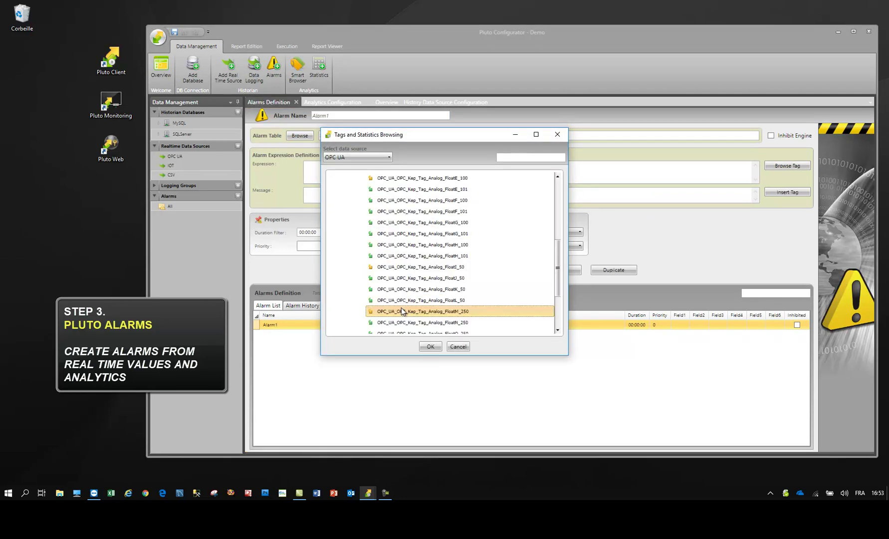
left_click(430, 346)
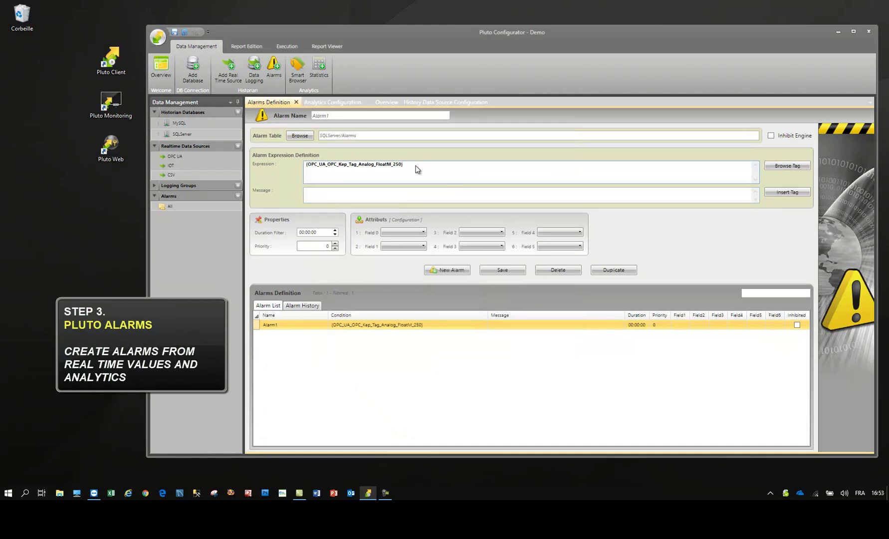
type("> 200 AND {OPC_UA_OPC_Kep_Tag_Bool_B0} = 1")
Step: Give Alarm1 the message 'Tank is High and Pump is ON', 1-second duration, priority 10, and add Alarm2
left_click(394, 199)
type("Tank is High and Pump is ON")
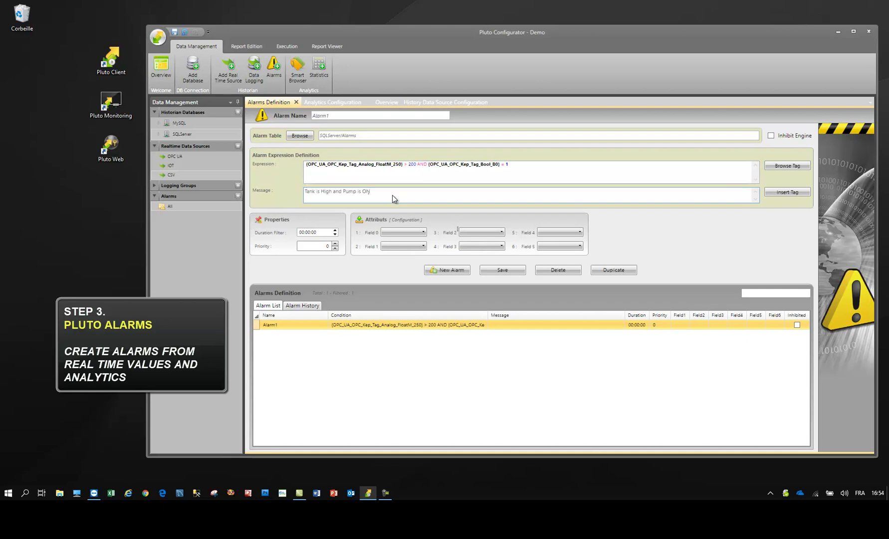
left_click(334, 231)
left_click(335, 244)
left_click(452, 270)
left_click(373, 167)
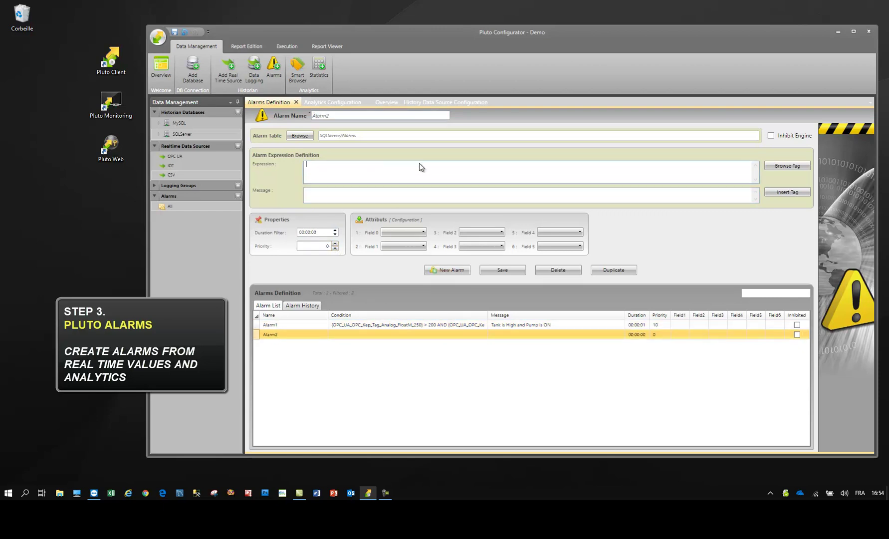
Step: Set Alarm2's expression to the ALARME Elec Overconsumption statistic equal to 1
left_click(779, 167)
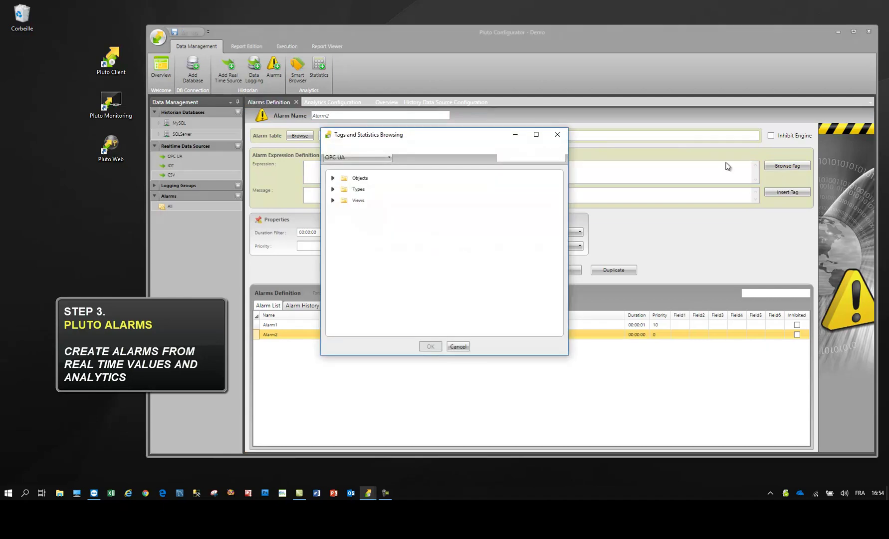
left_click(387, 159)
left_click(360, 179)
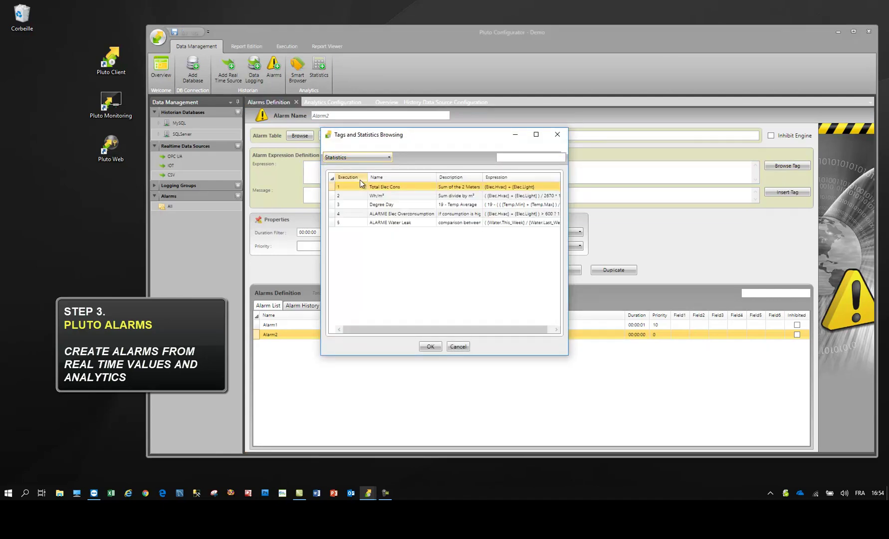
left_click(379, 215)
left_click(430, 347)
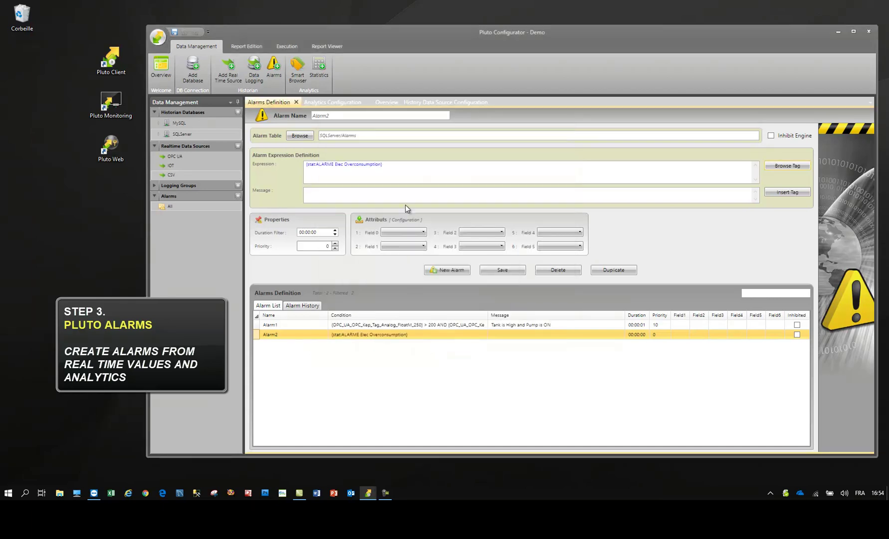
left_click(404, 168)
Step: Save Alarm2 with message 'ALARME OVERCONSUMPTION' and refresh the Alarm History records
left_click(384, 201)
type("ALARME OVERCONSUMPTION")
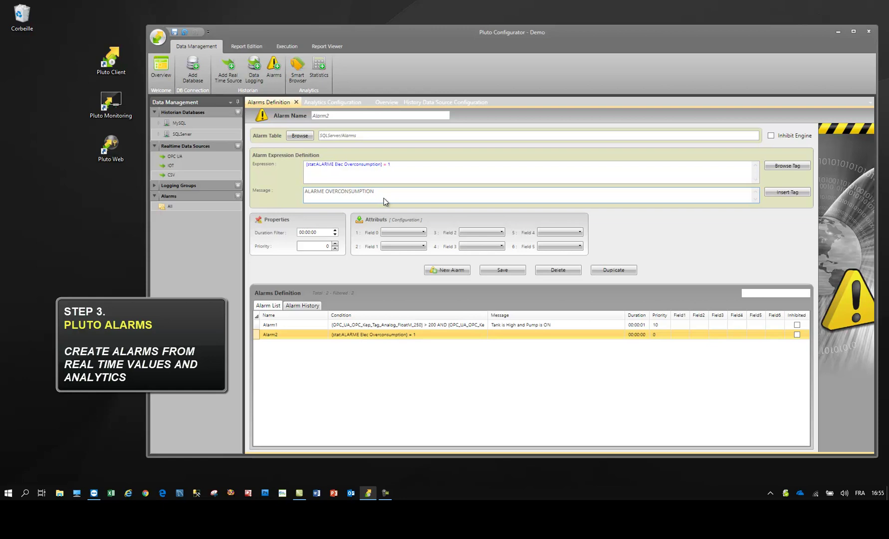
left_click(495, 271)
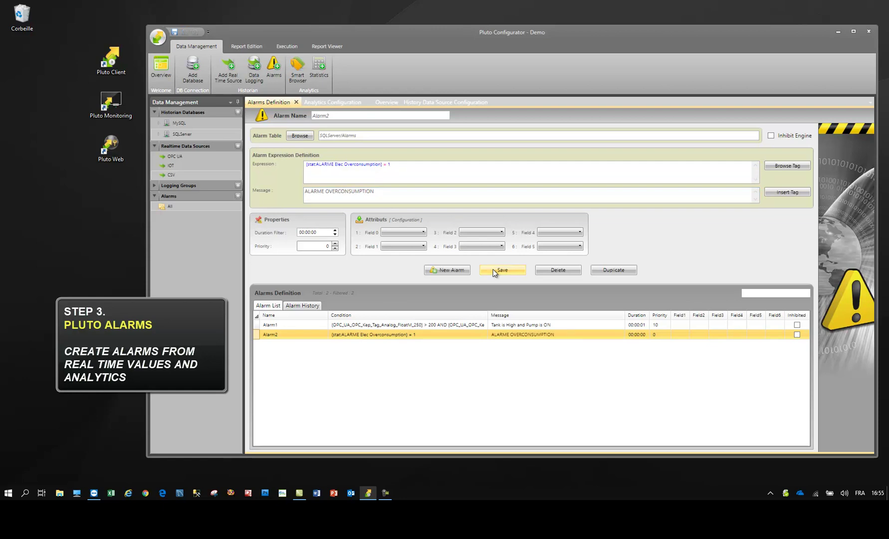
left_click(315, 306)
left_click(425, 292)
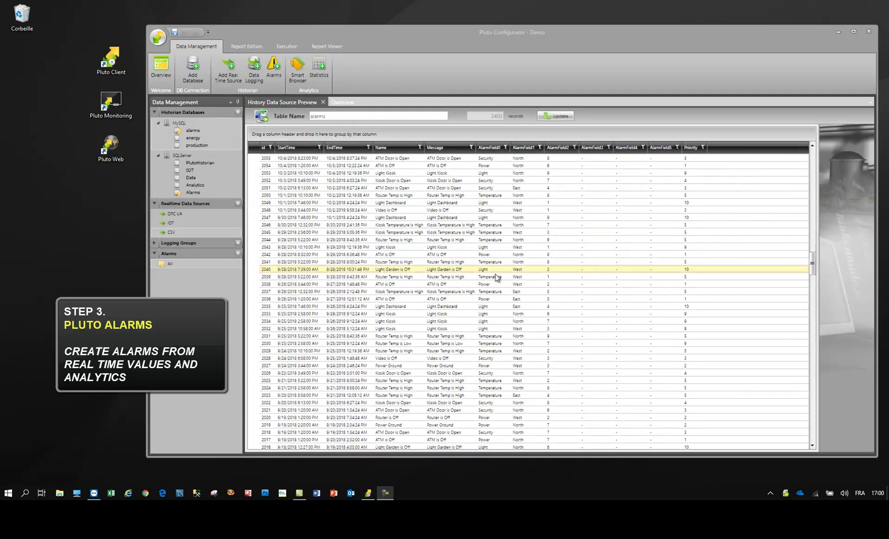
Step: Bring up the Smart Browser configuration listing Building 1's ten tags, including Water Meter
left_click(811, 261)
left_click_drag(811, 259, 830, 366)
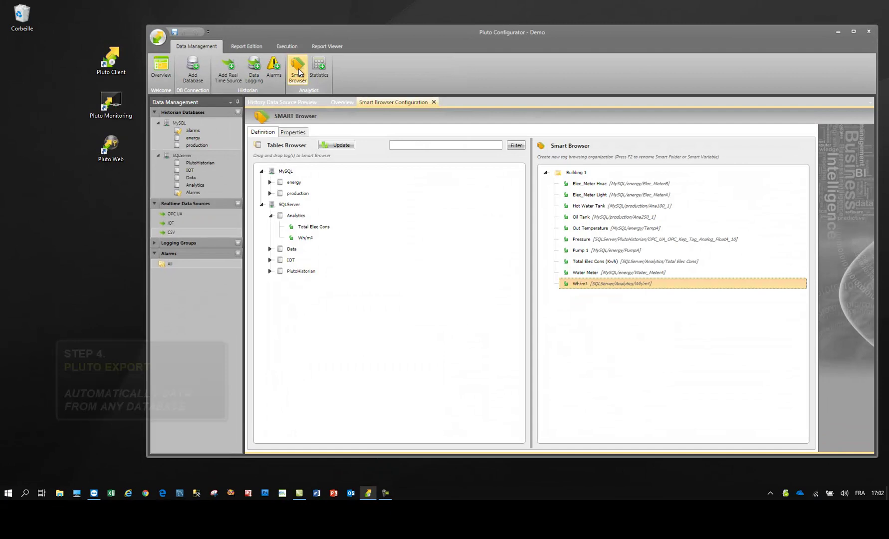
Step: Tick CSV Export 1 for Elec_Meter Light, Water Meter, Oil Tank, Out Temperature, Pump 1, Total Elec Cons and Wh/m²
left_click(294, 133)
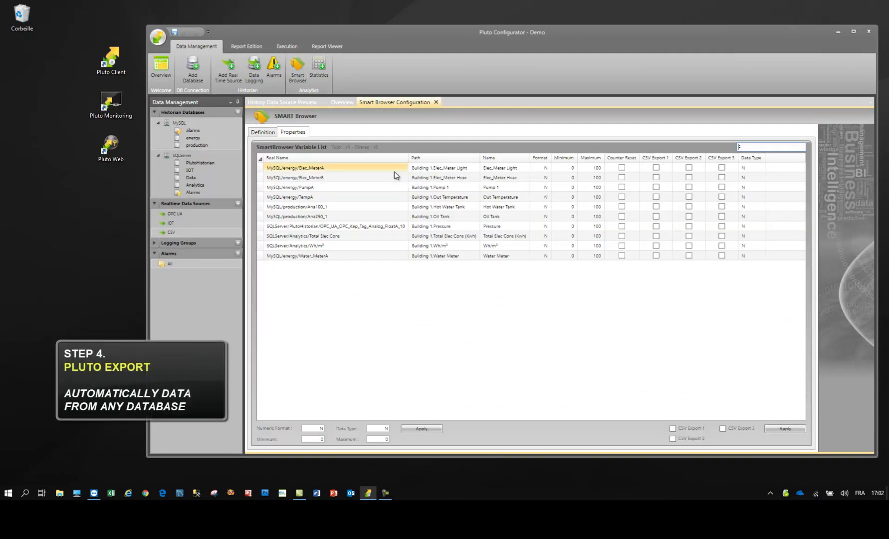
left_click(655, 169)
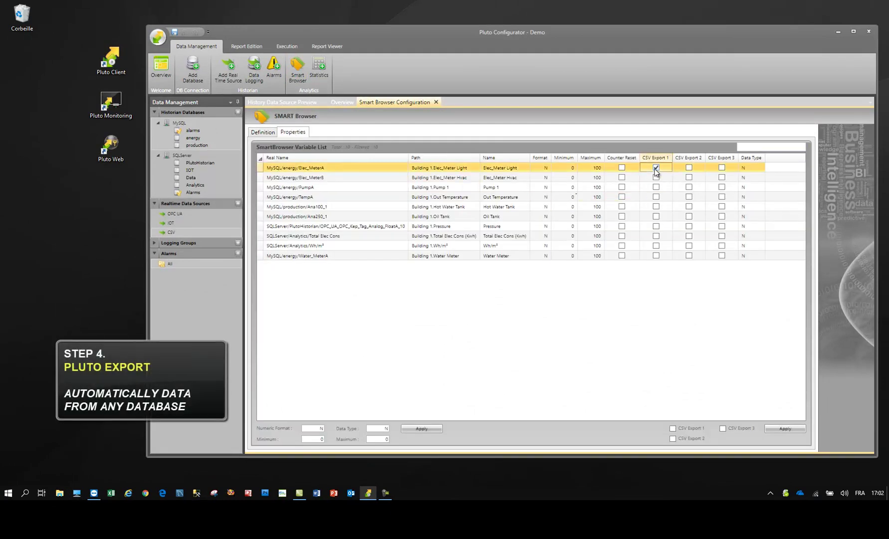
left_click(656, 256)
left_click(656, 256)
left_click(656, 235)
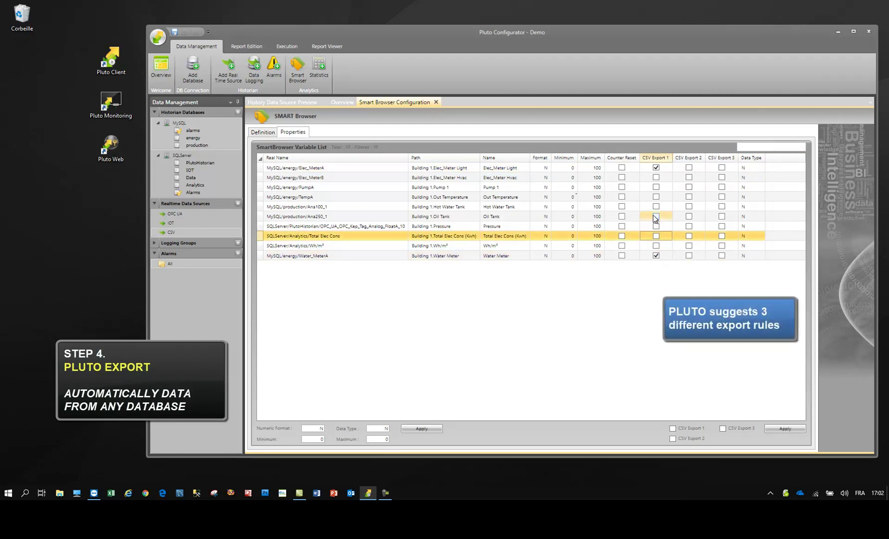
left_click(656, 216)
left_click(656, 197)
left_click(656, 187)
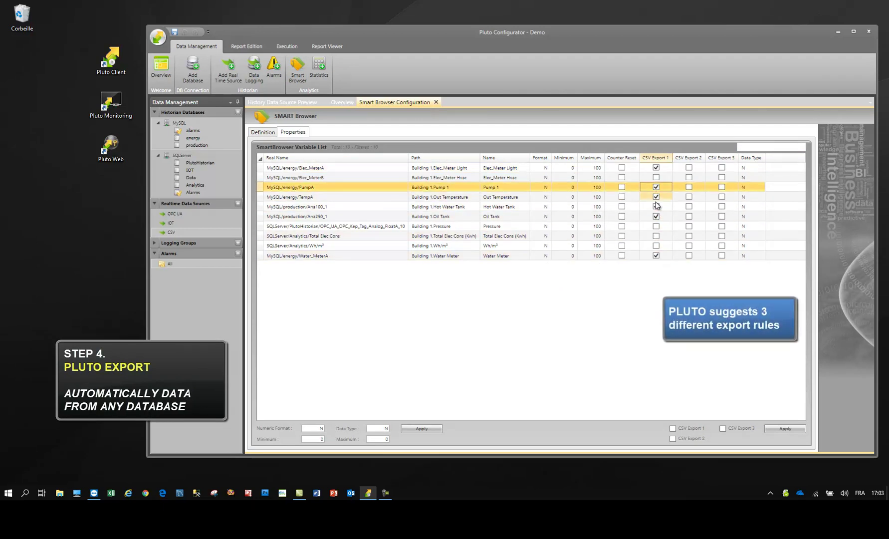
left_click(656, 235)
left_click(656, 246)
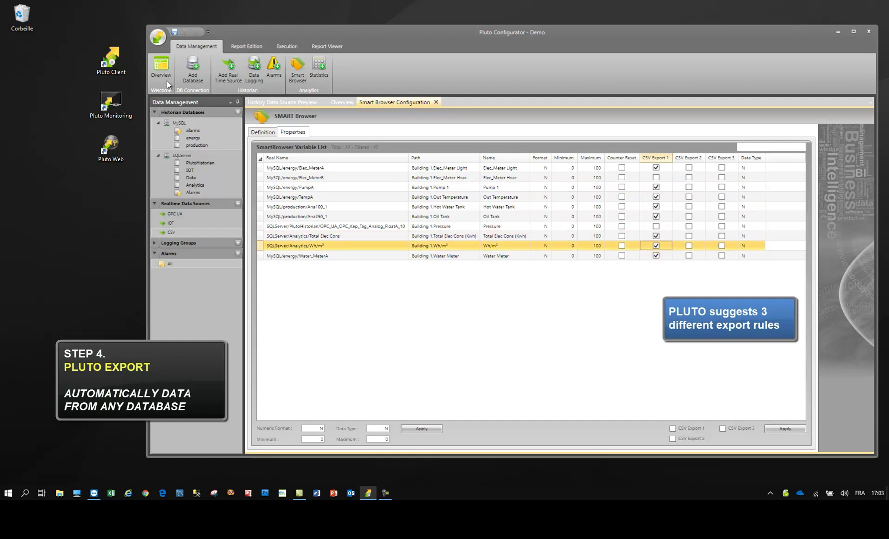
Step: Name CSV Export 1 'MyDATA', keeping the semicolon delimiter and dd/MM/yyyy HH:mm:ss timestamp format
left_click(156, 38)
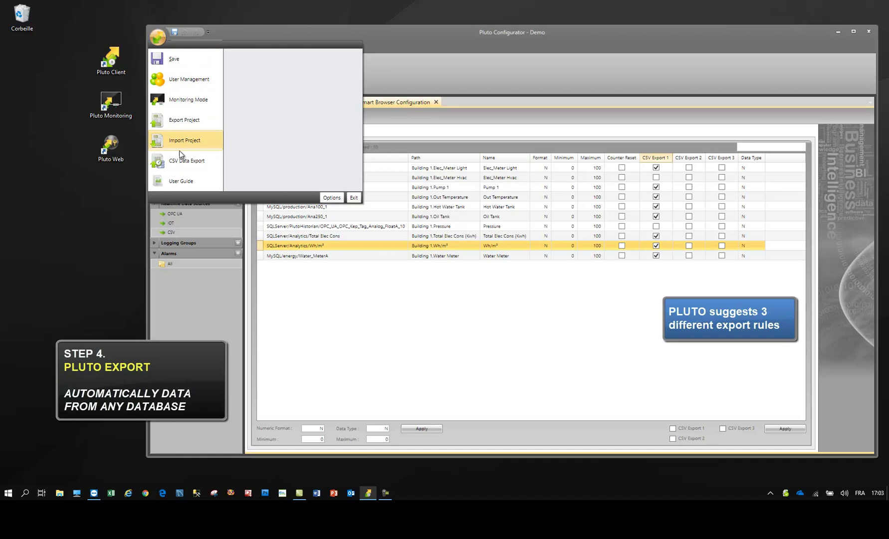
left_click(185, 163)
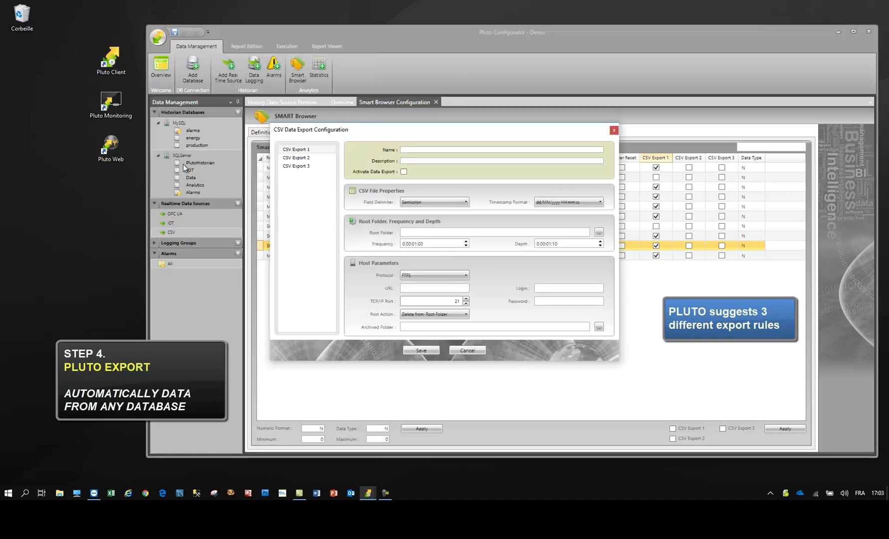
left_click(305, 151)
left_click(408, 150)
type("MyDATA")
left_click(436, 202)
left_click(437, 203)
left_click(548, 204)
left_click(548, 204)
Step: Set the export root folder to C:\CSV\Export
left_click(599, 233)
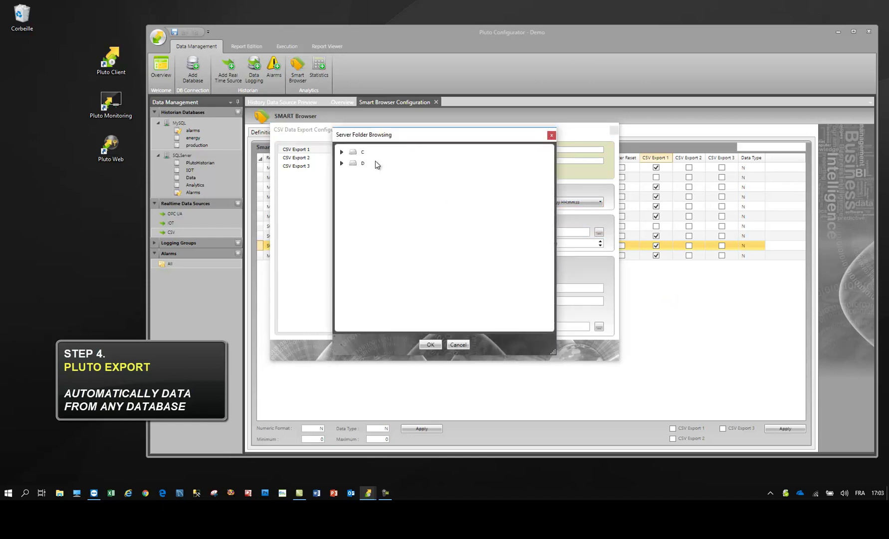
double_click(355, 152)
double_click(374, 163)
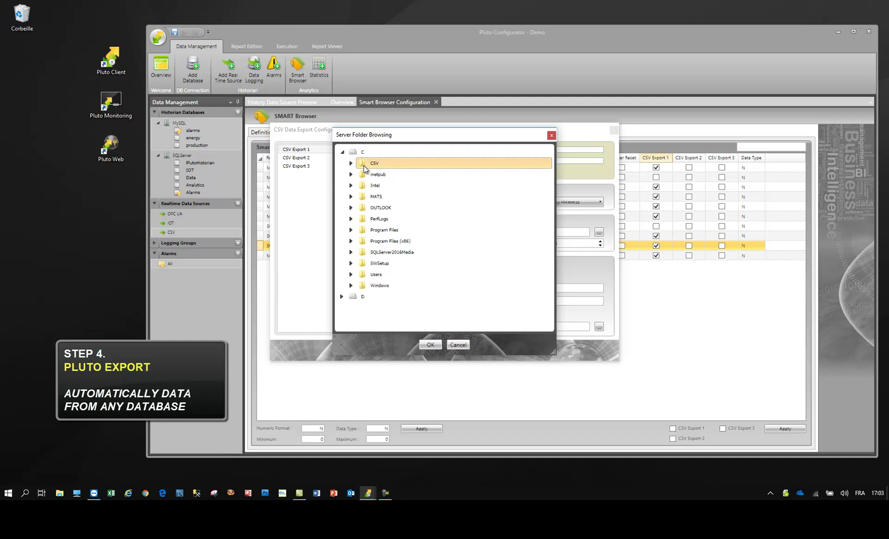
left_click(386, 196)
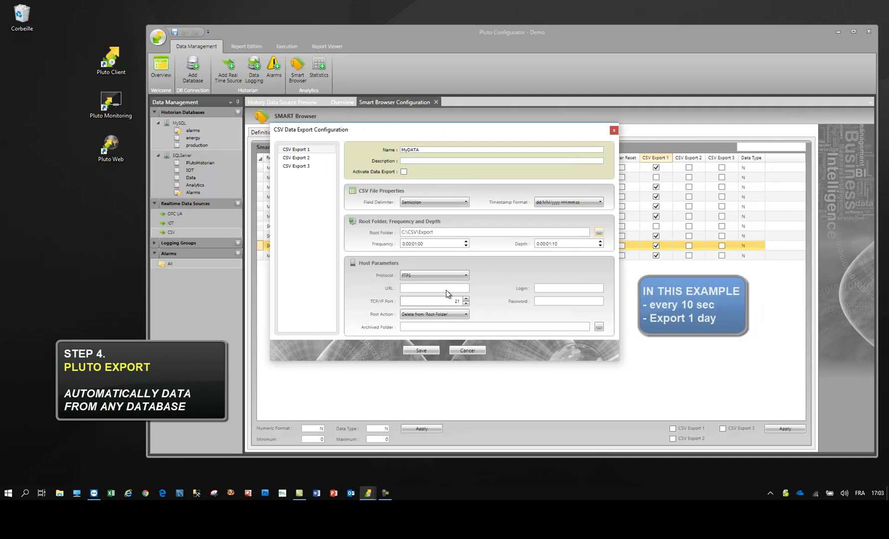
left_click(441, 232)
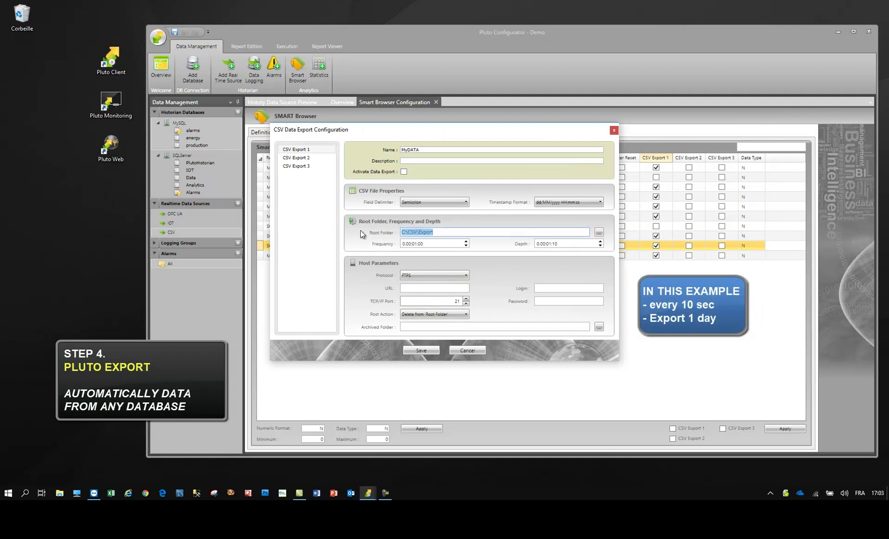
Step: Set frequency 0.00:00:10 and depth 1.00:00:00, activate the export and save
left_click(423, 244)
type("0.00:00:10")
left_click(537, 245)
type("1.00:00:00")
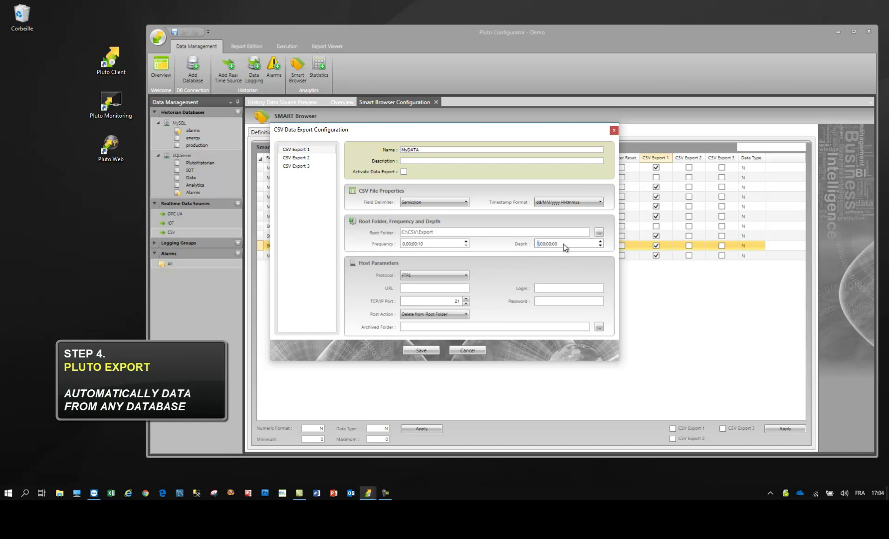
left_click(404, 171)
left_click(422, 350)
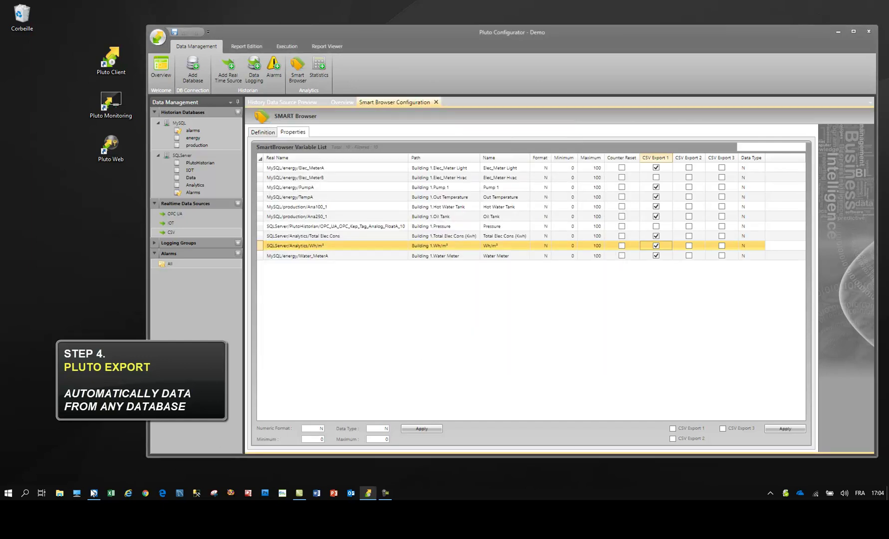
left_click(59, 493)
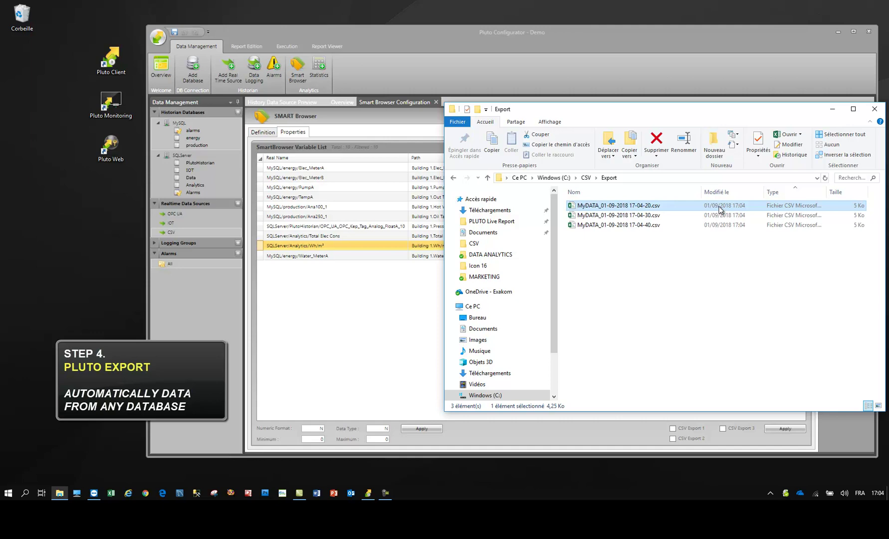
right_click(635, 218)
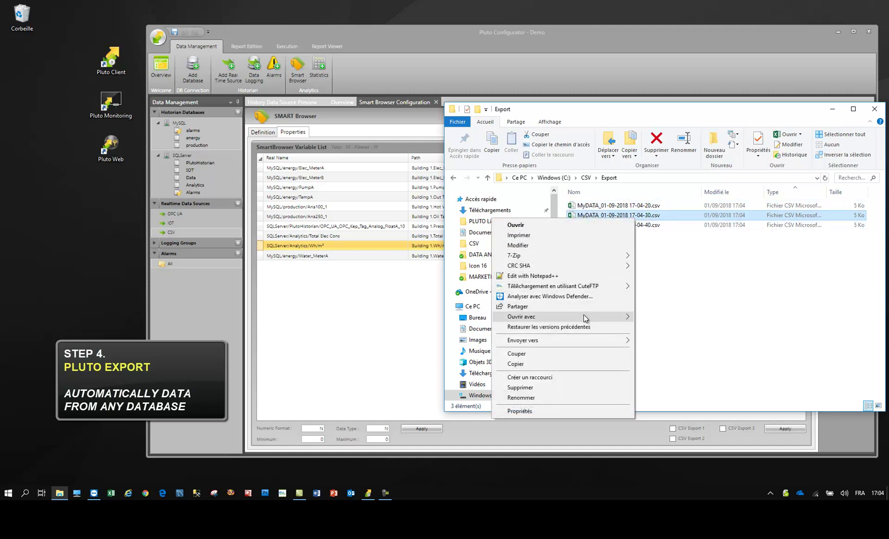
mouse_move(594, 316)
left_click(665, 316)
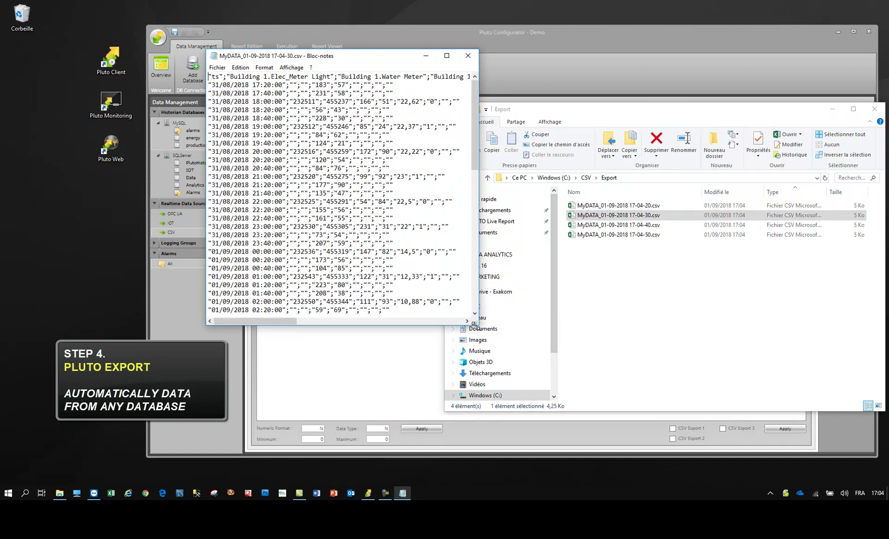
Step: Enlarge Notepad, look over the CSV column headers and readings, then close the file
left_click_drag(475, 324, 776, 370)
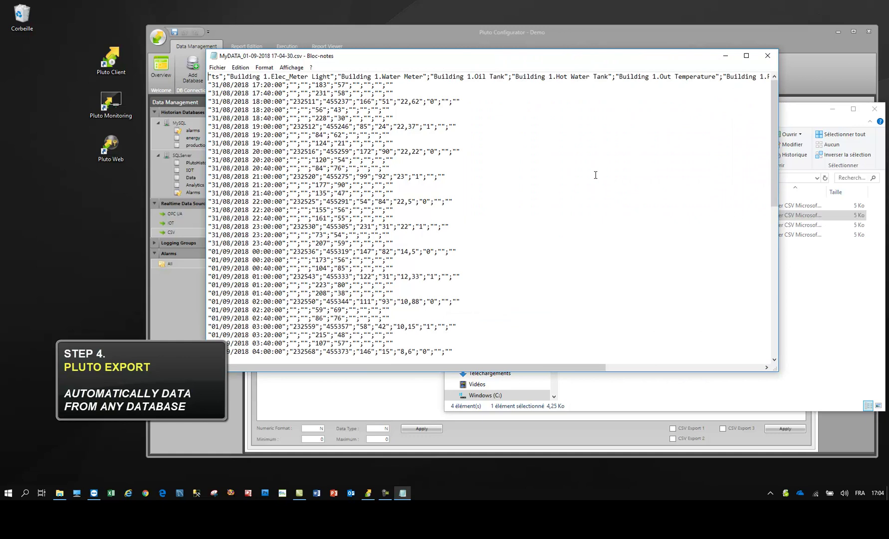
left_click_drag(212, 77, 672, 84)
left_click(656, 76)
scroll(658, 85, "down", 4)
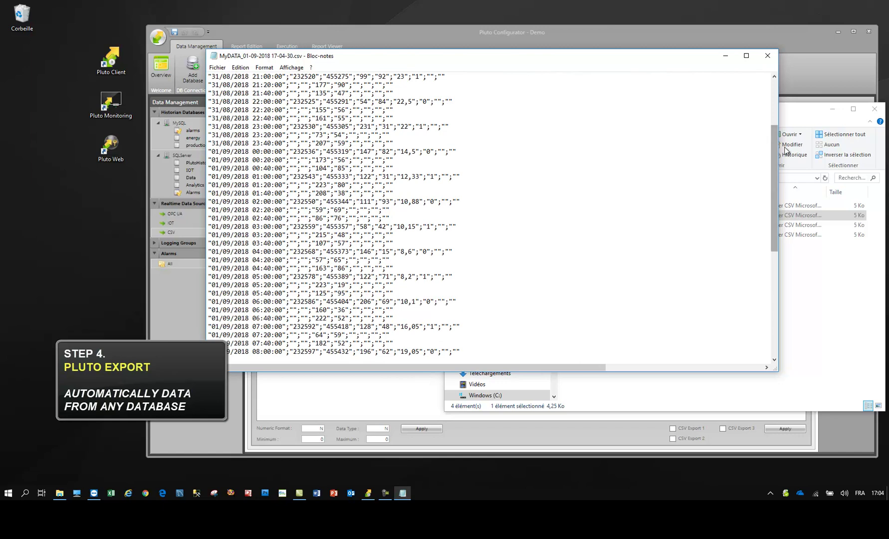
left_click_drag(774, 158, 771, 85)
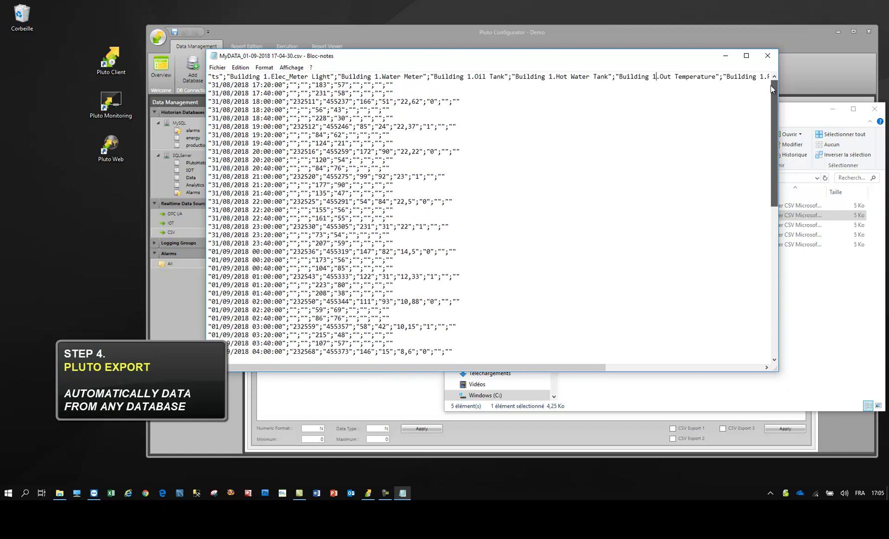
left_click(767, 56)
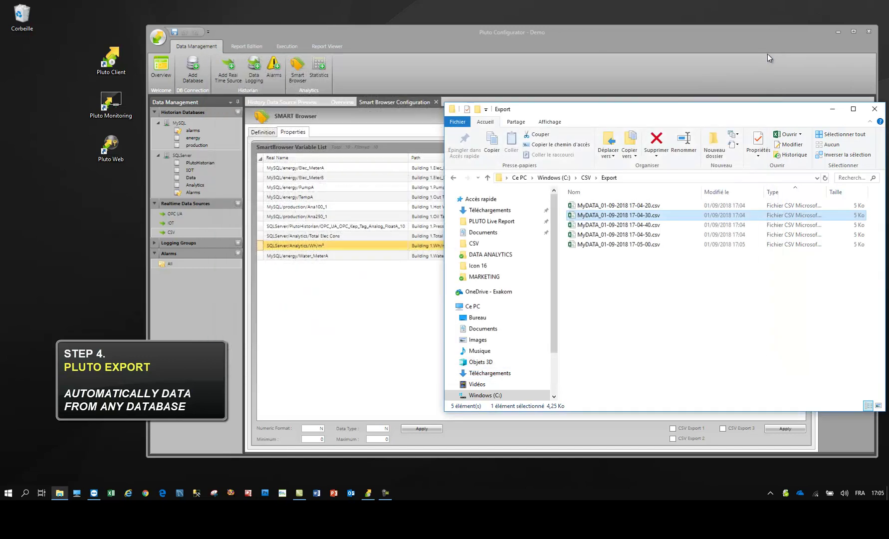
left_click(706, 264)
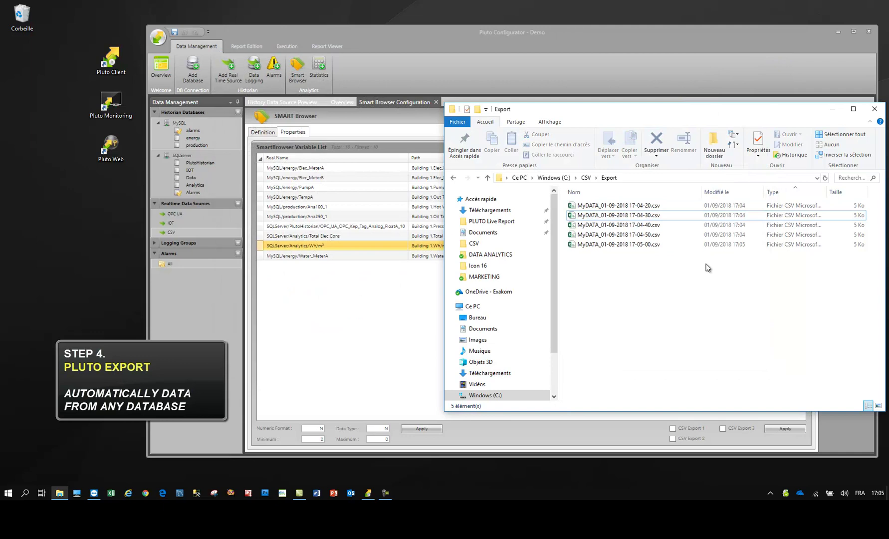